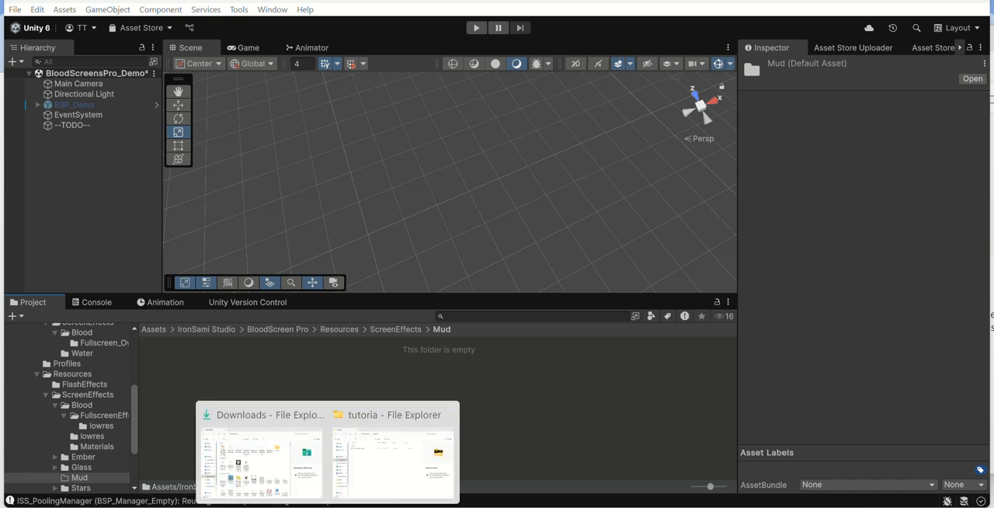
# Step: Look through the Blood, Ember and Glass folders under ScreenEffects to examine how the existing effect textures are organized
pyautogui.click(396, 329)
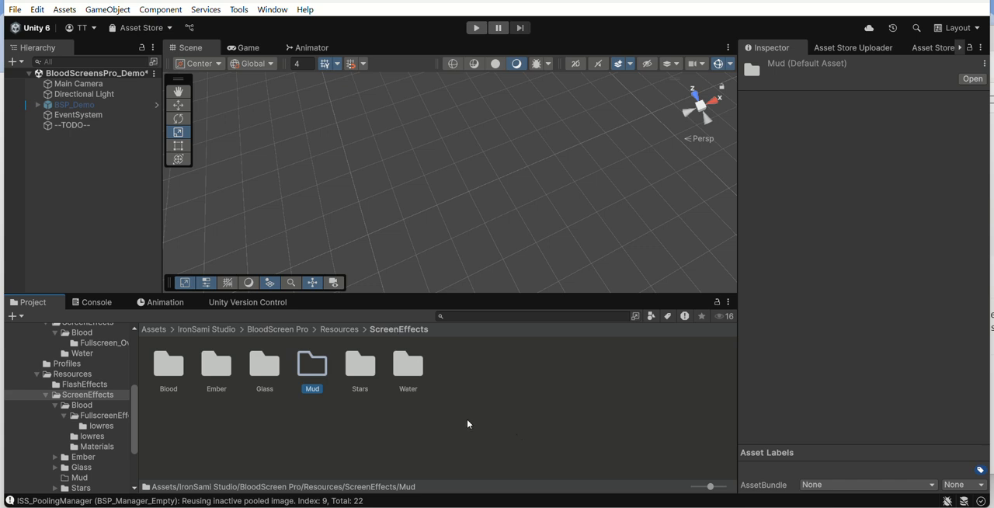
pyautogui.doubleClick(172, 365)
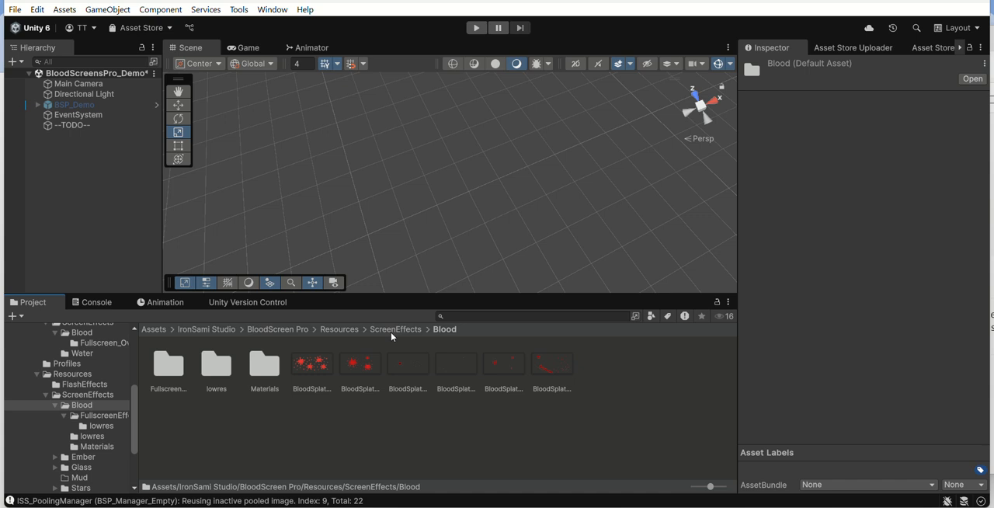
pyautogui.click(513, 367)
pyautogui.click(560, 365)
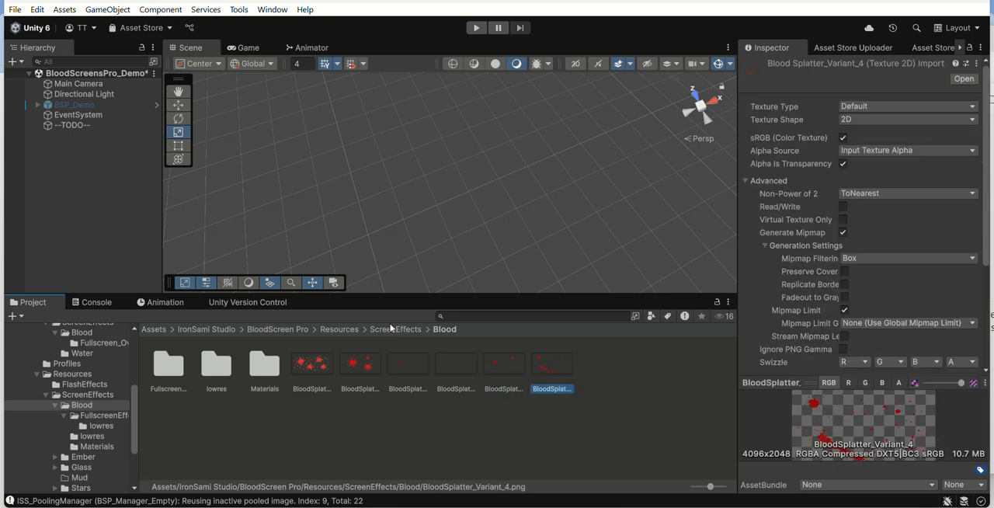
pyautogui.doubleClick(160, 378)
pyautogui.click(396, 331)
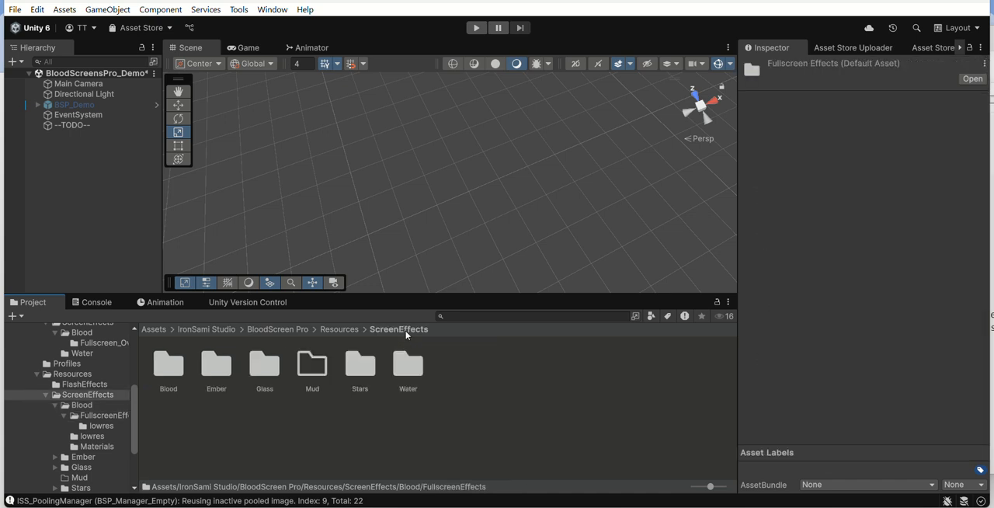
pyautogui.doubleClick(211, 372)
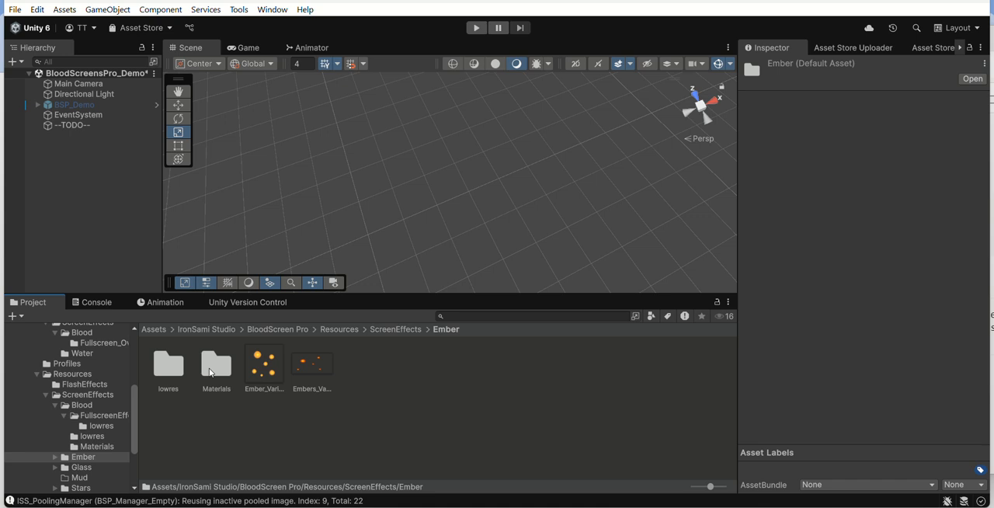
pyautogui.click(384, 331)
pyautogui.doubleClick(264, 364)
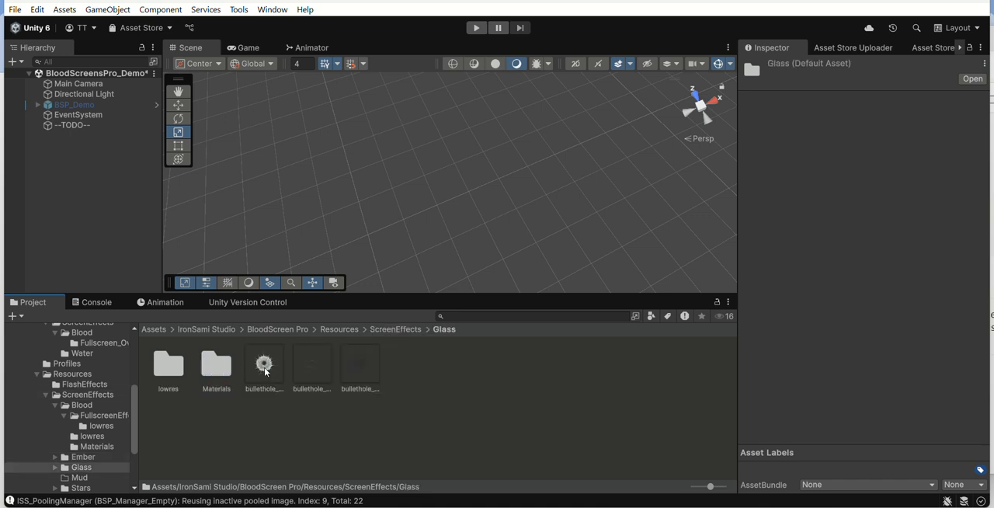
pyautogui.click(396, 329)
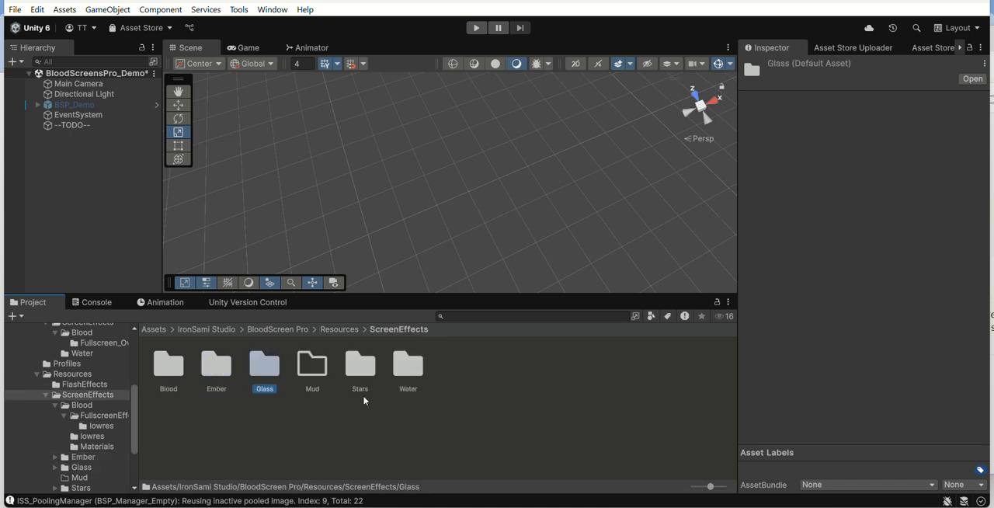
# Step: Preview Mud_Variant_1.png in the Downloads tutoria folder and import it into the ScreenEffects Mud folder
pyautogui.doubleClick(310, 367)
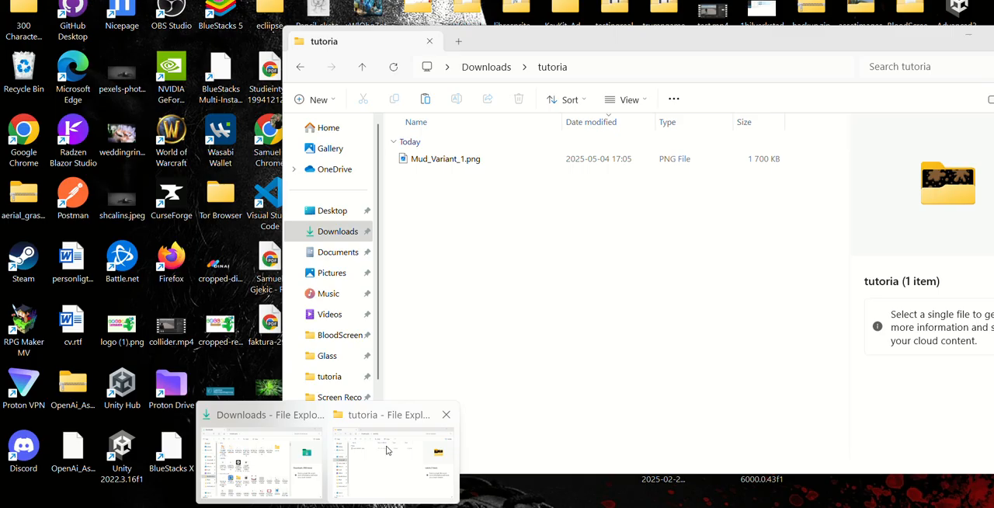
pyautogui.click(383, 449)
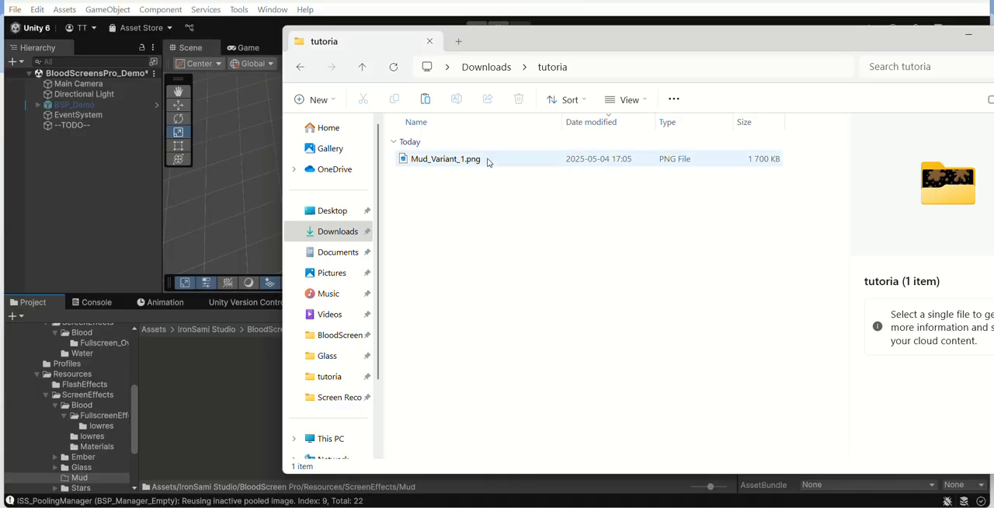
pyautogui.doubleClick(488, 160)
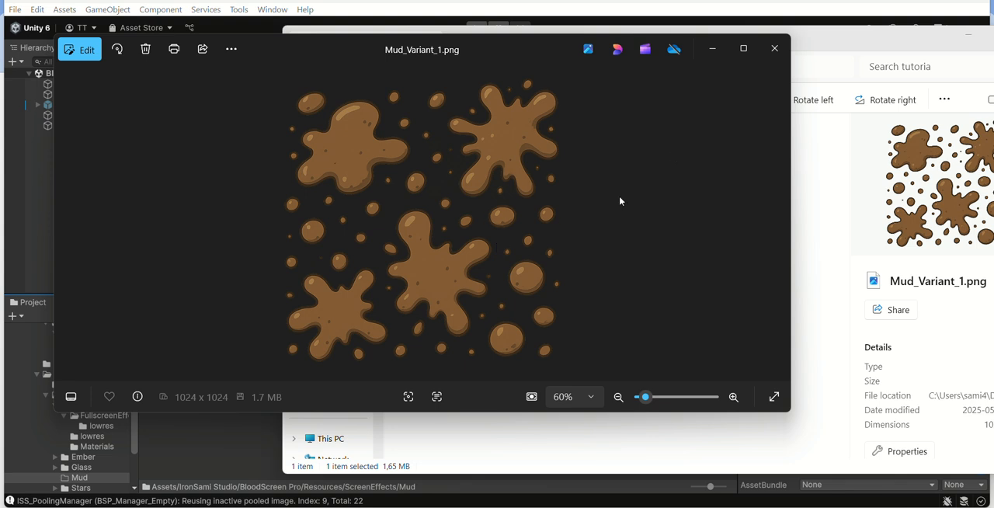
pyautogui.click(773, 52)
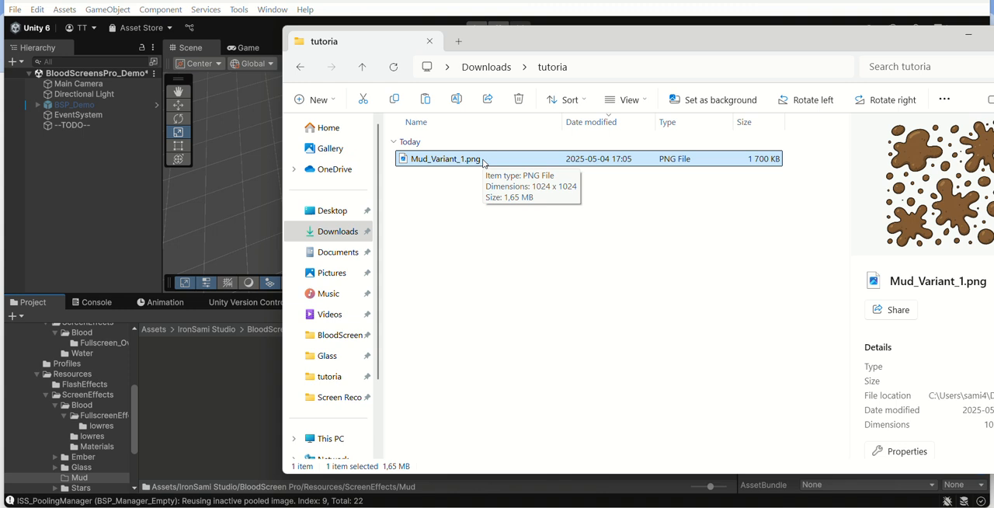
pyautogui.moveTo(482, 162); pyautogui.dragTo(267, 373)
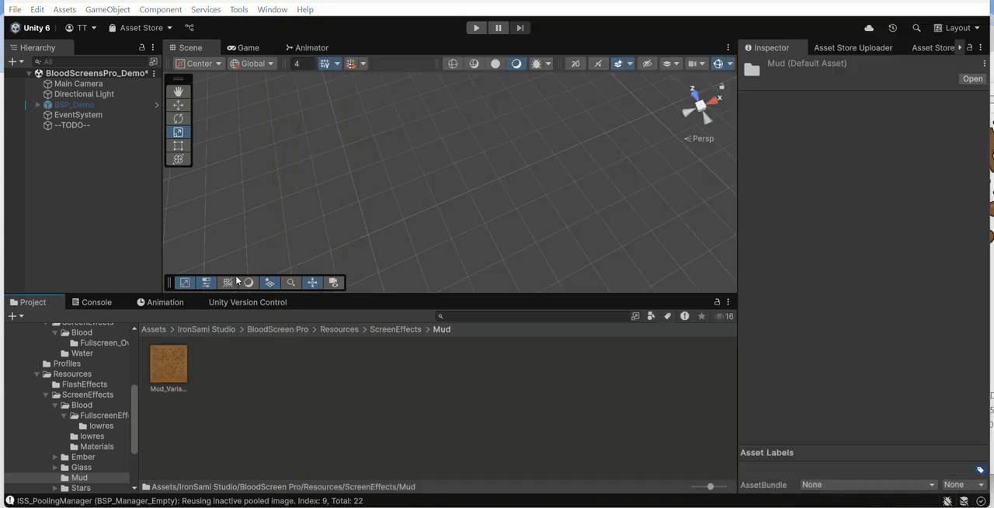
# Step: Enable Alpha Is Transparency for the Mud_Variant_1 texture and save its import settings
pyautogui.click(171, 365)
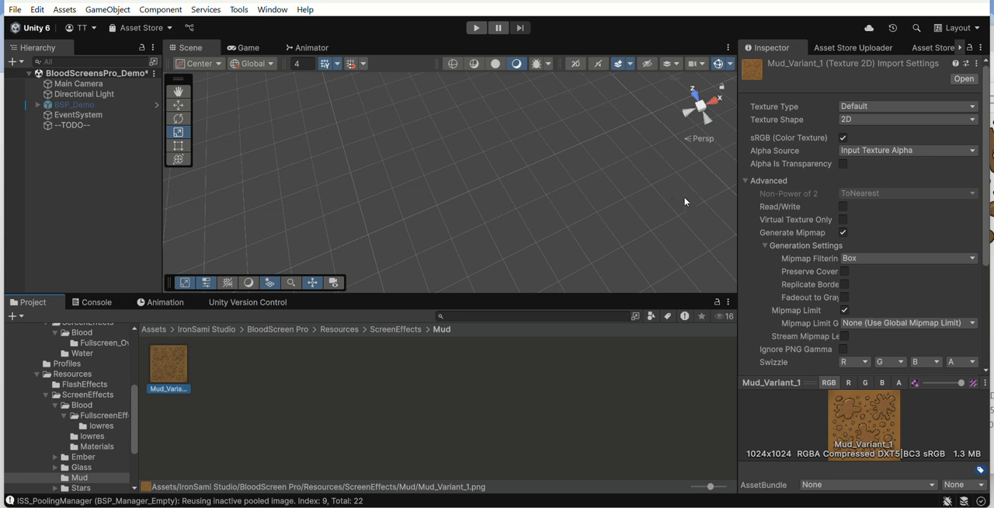
pyautogui.click(844, 164)
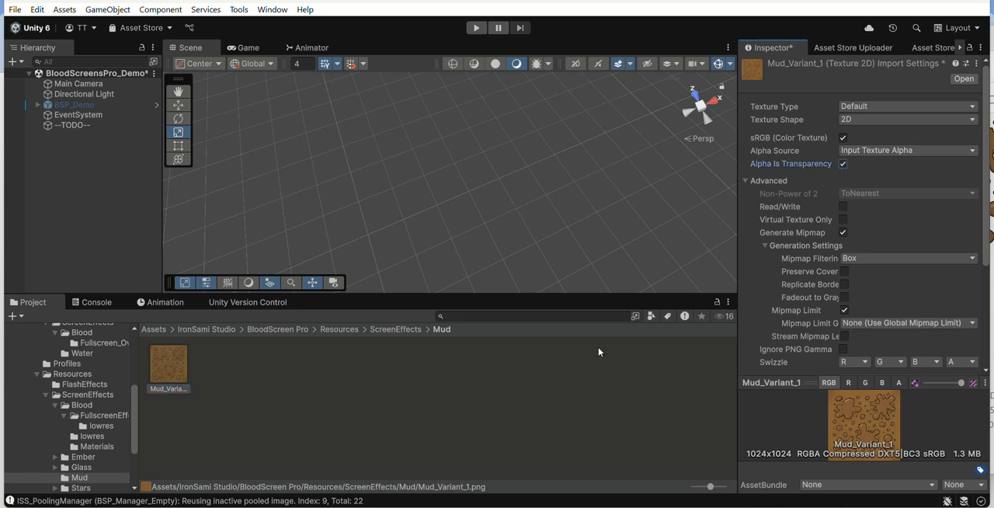
pyautogui.click(577, 393)
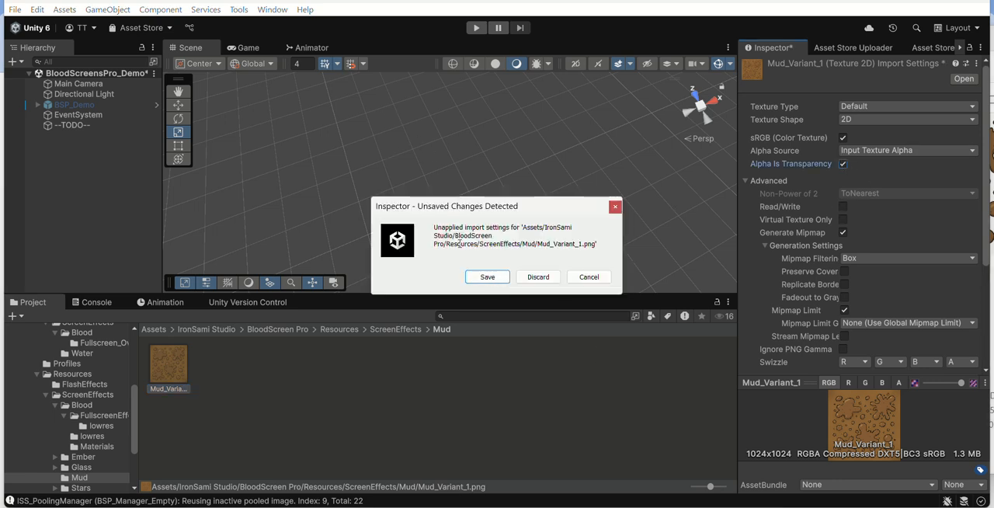
pyautogui.click(485, 277)
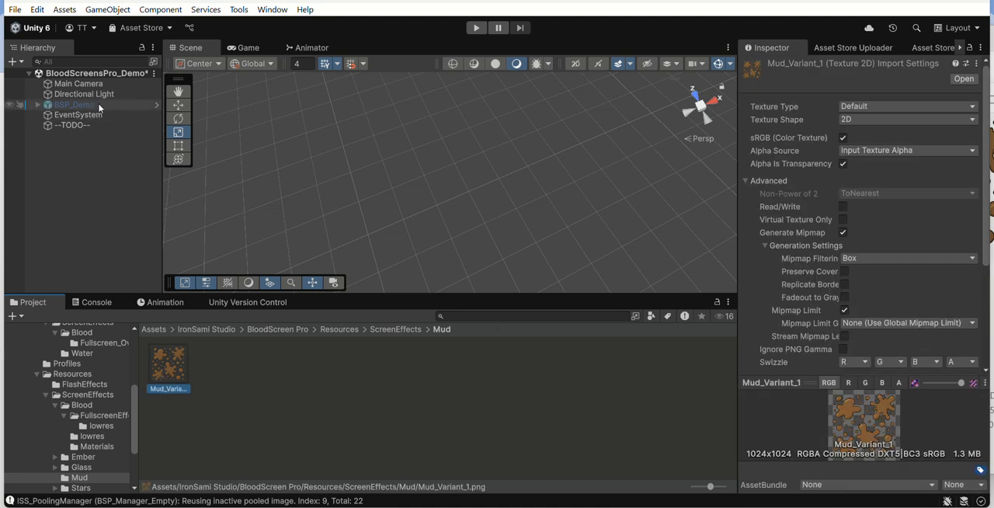
# Step: Add an Empty BSP Manager to the scene and inspect its BSP_Debugger child object
pyautogui.click(127, 10)
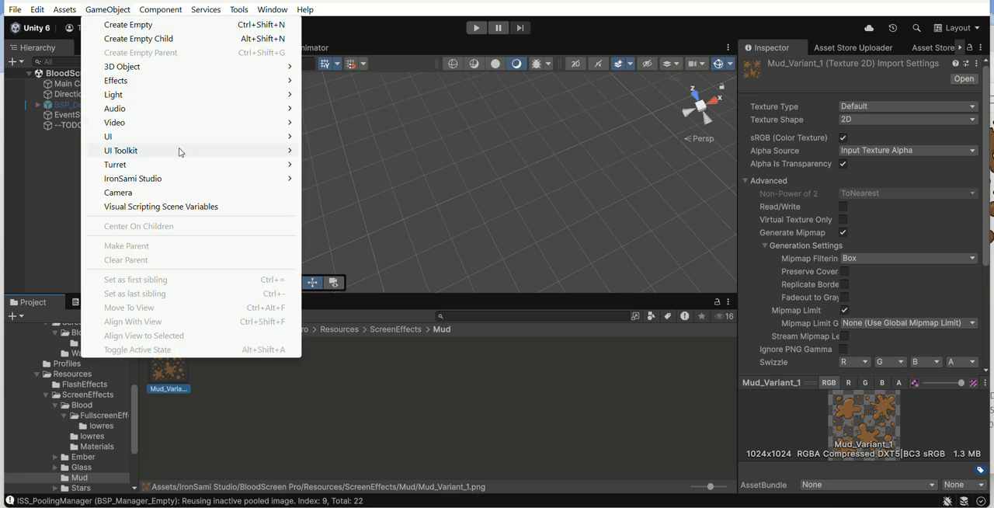
pyautogui.moveTo(181, 180)
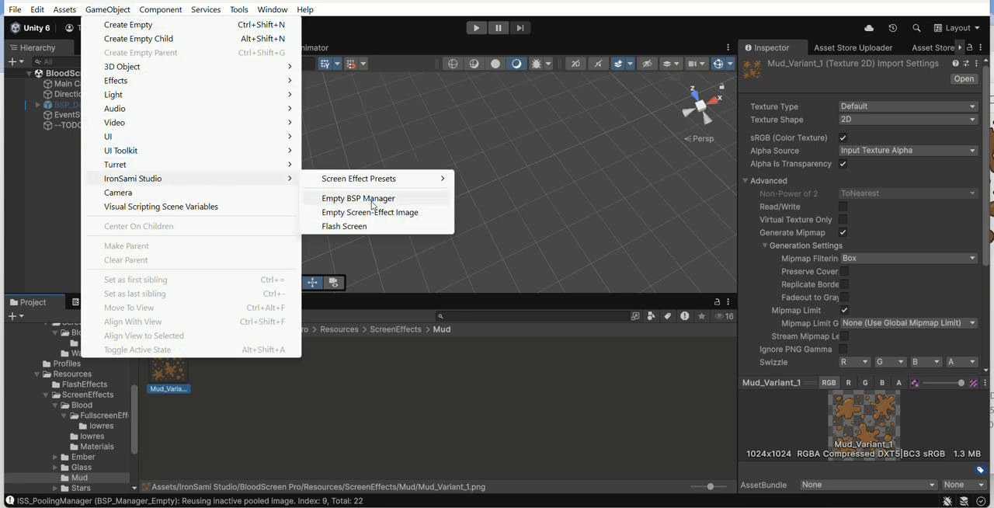
pyautogui.click(349, 198)
pyautogui.click(38, 137)
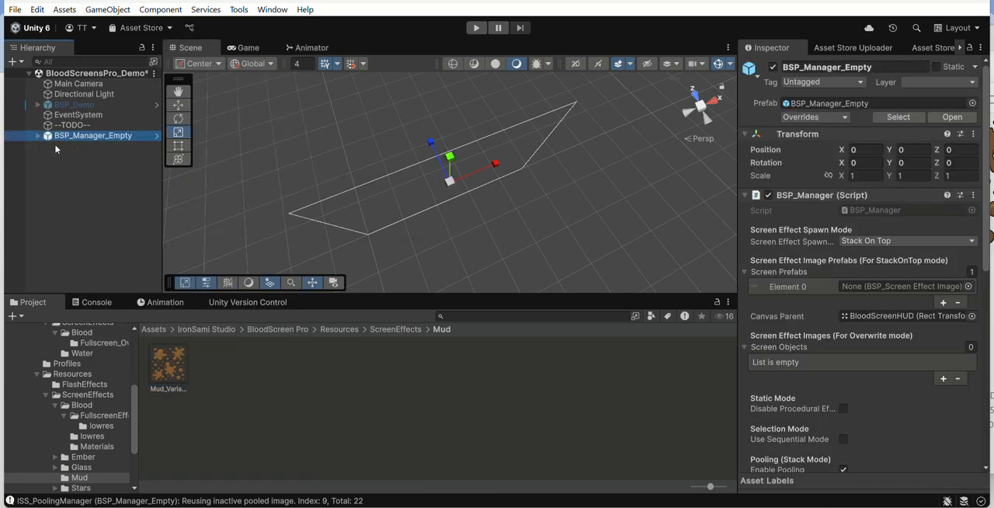
pyautogui.click(38, 136)
pyautogui.click(92, 156)
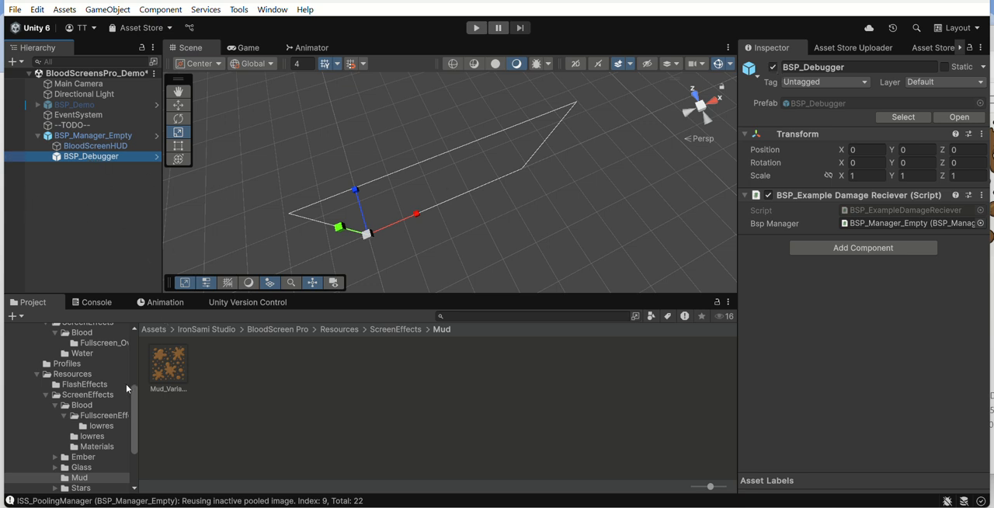
pyautogui.click(120, 136)
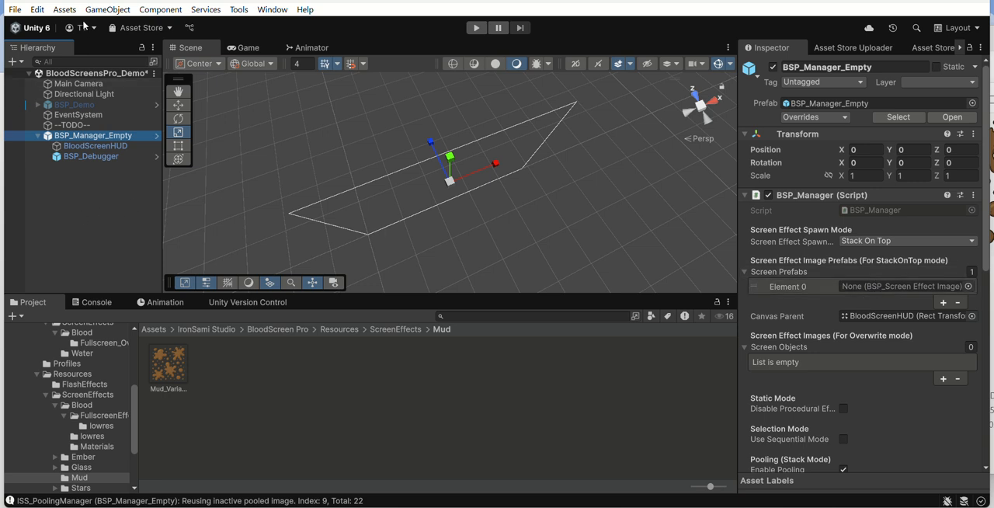
# Step: Create an Empty Screen-Effect Image in the scene and name it Mud_01
pyautogui.click(111, 10)
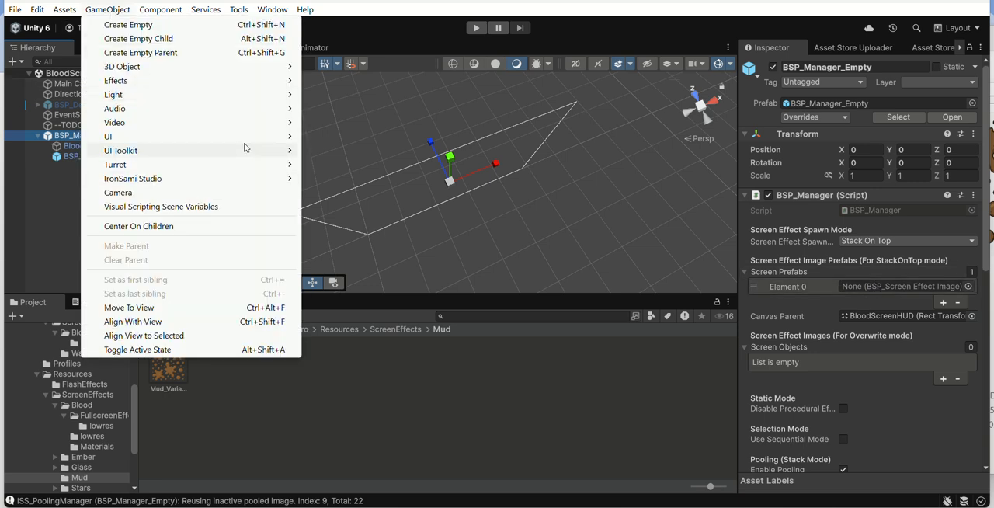
pyautogui.moveTo(251, 178)
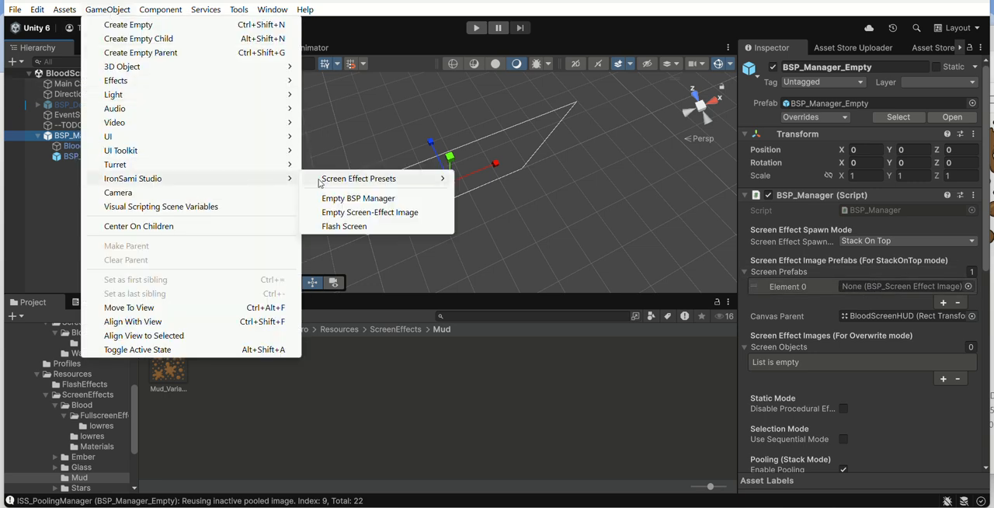
pyautogui.click(380, 215)
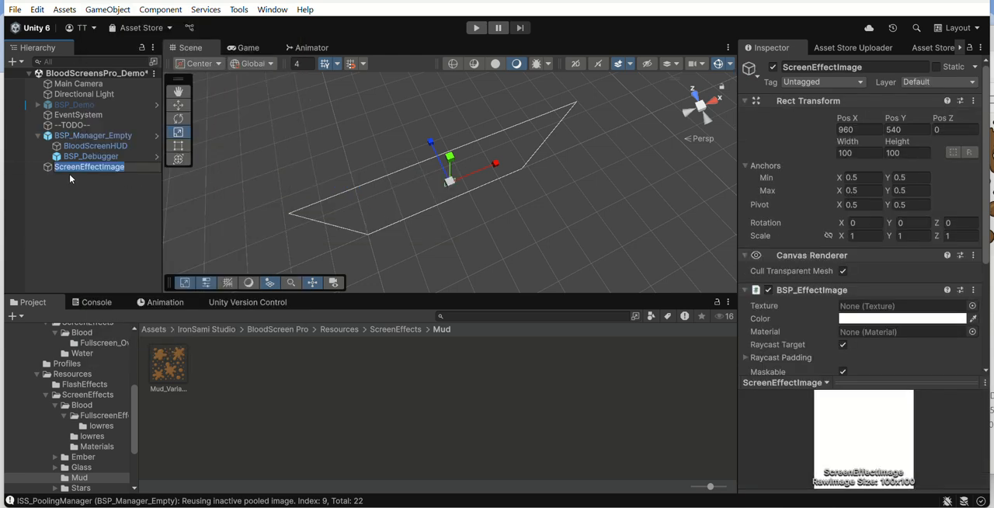
pyautogui.write('MUud_01')
pyautogui.press('Return')
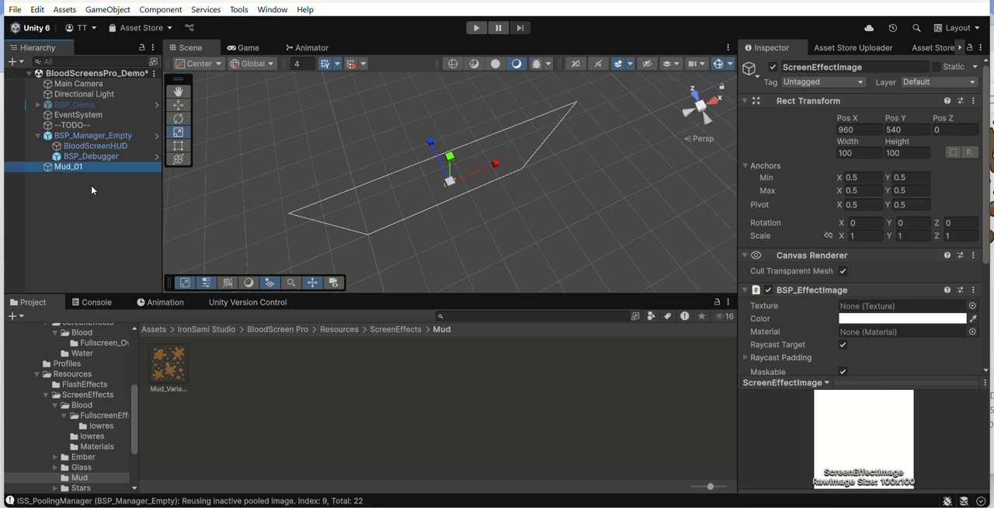
# Step: Assign the Mud_Variant_1 texture to Mud_01's BSP_EffectImage component and disable Raycast Target
pyautogui.scroll(-3, 823, 221)
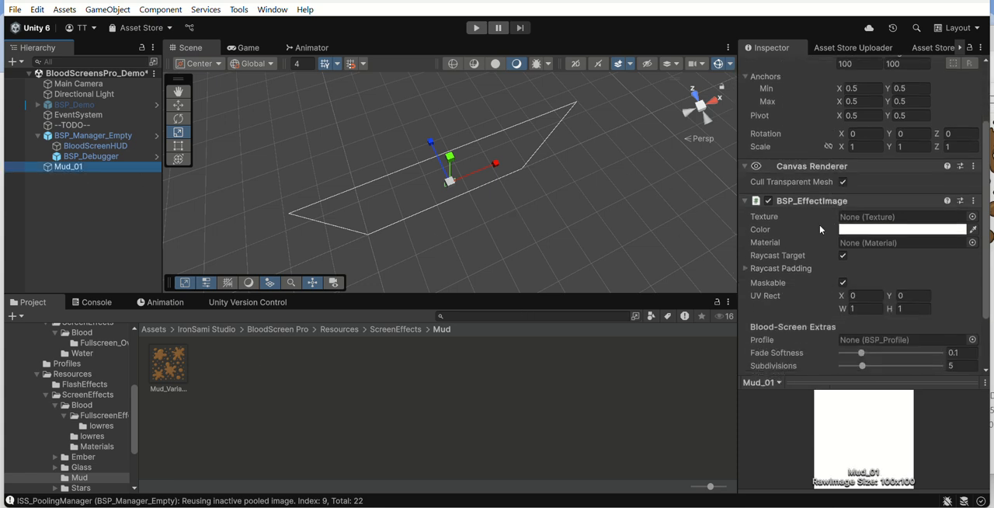
pyautogui.scroll(-2, 855, 166)
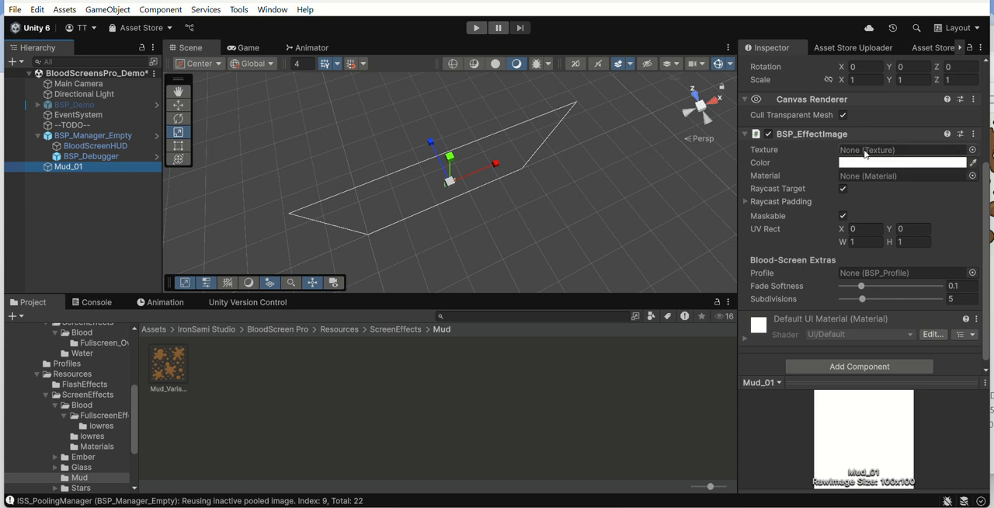
pyautogui.scroll(1, 832, 262)
pyautogui.scroll(-1, 833, 263)
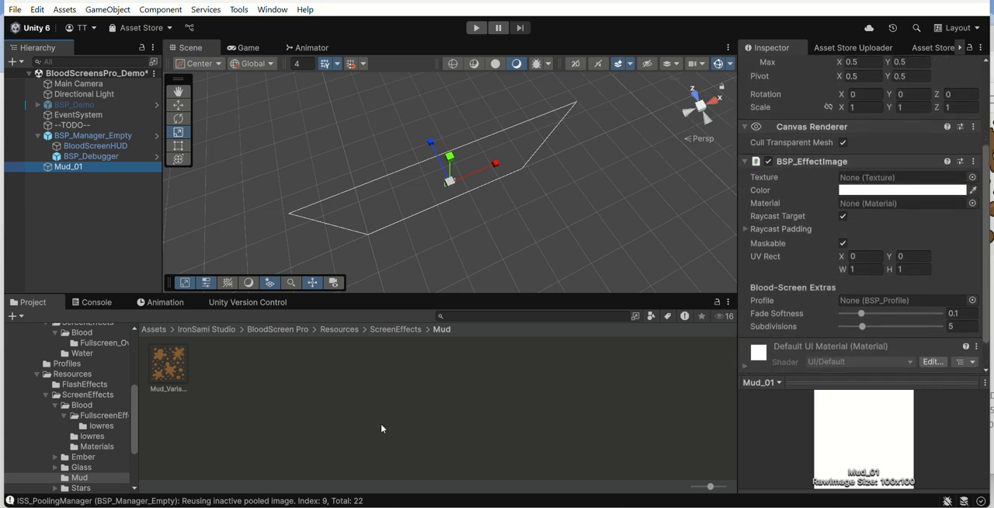
pyautogui.moveTo(187, 372); pyautogui.dragTo(874, 177)
pyautogui.scroll(-3, 869, 230)
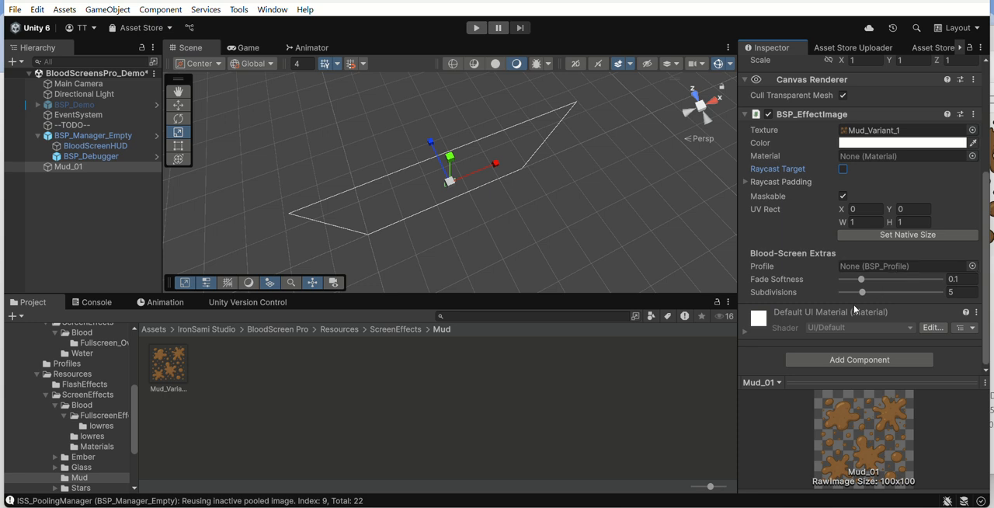
# Step: Create a BloodScreensPro profile asset in the Mud folder and name it Mud_Effect_01
pyautogui.rightClick(361, 386)
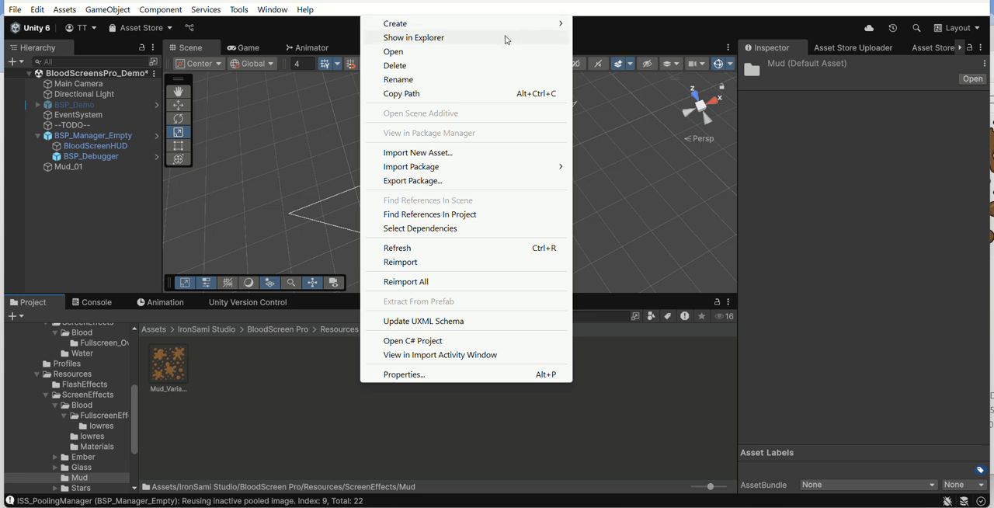
pyautogui.moveTo(505, 25)
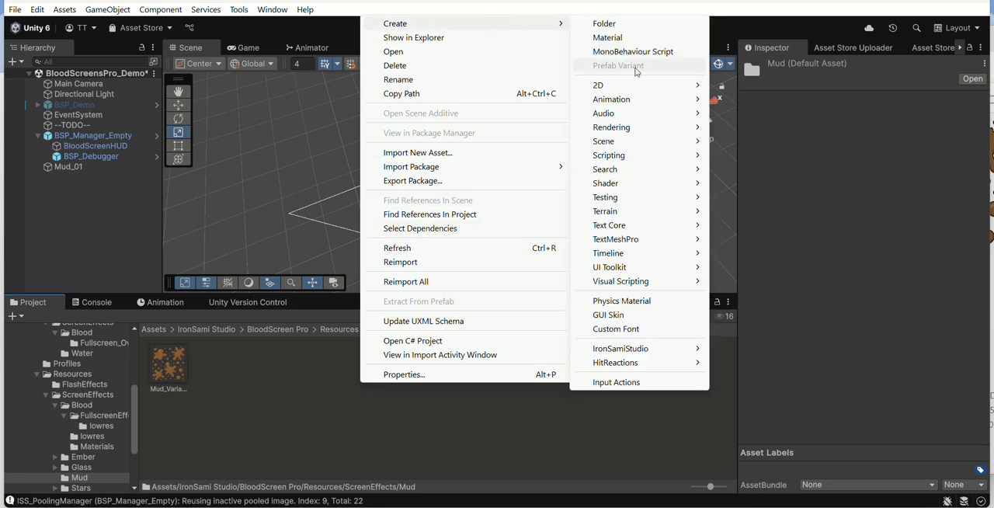
pyautogui.moveTo(643, 351)
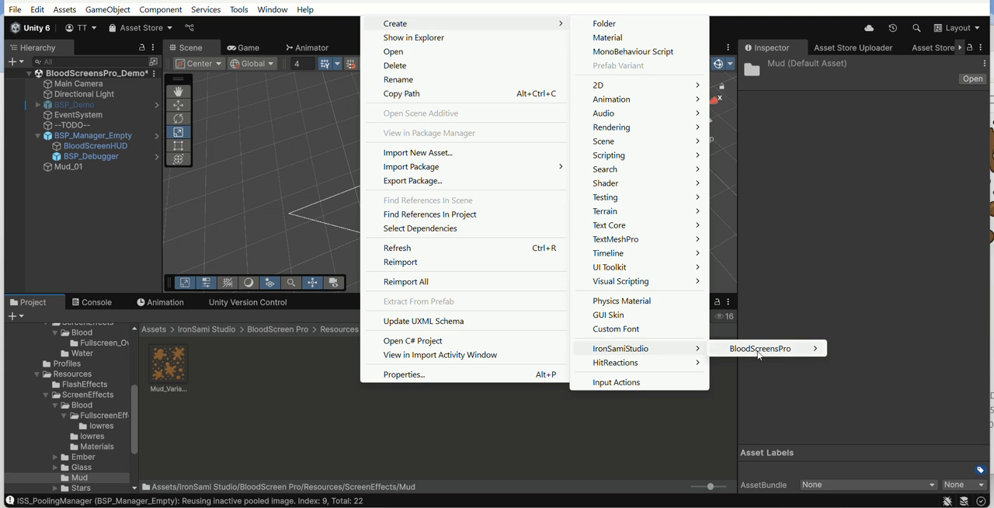
pyautogui.moveTo(756, 351)
pyautogui.click(841, 354)
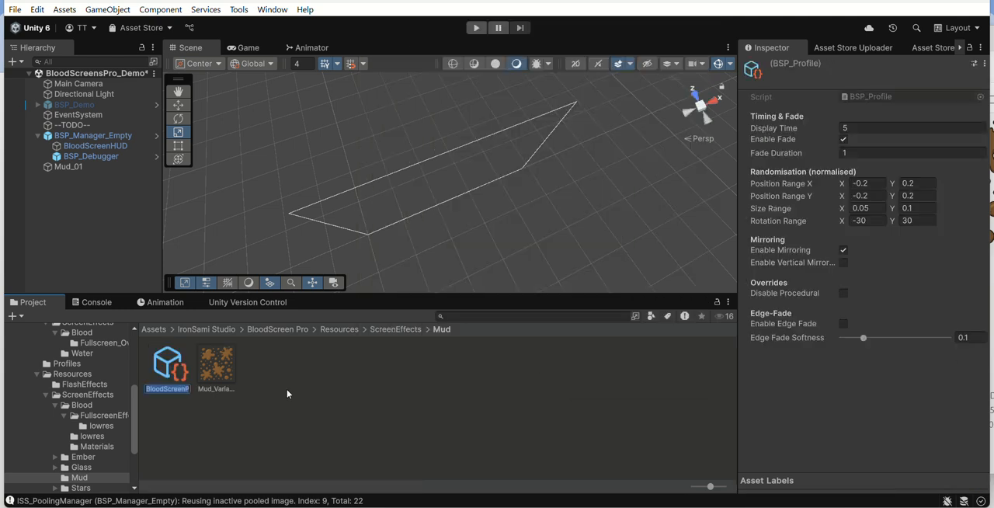
pyautogui.write('Mud_Effect_01')
pyautogui.press('Return')
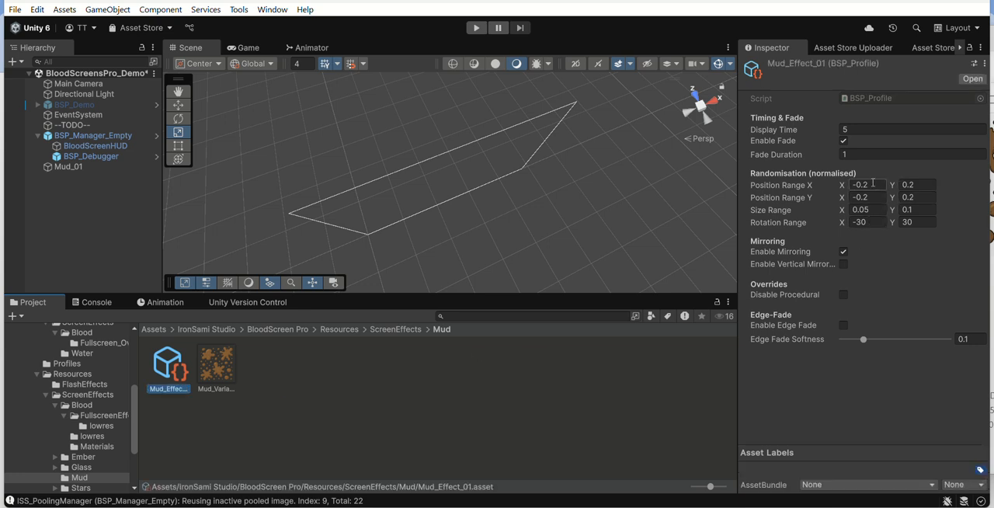
# Step: Set the Display Time of the Mud_Effect_01 profile to 3
pyautogui.click(857, 129)
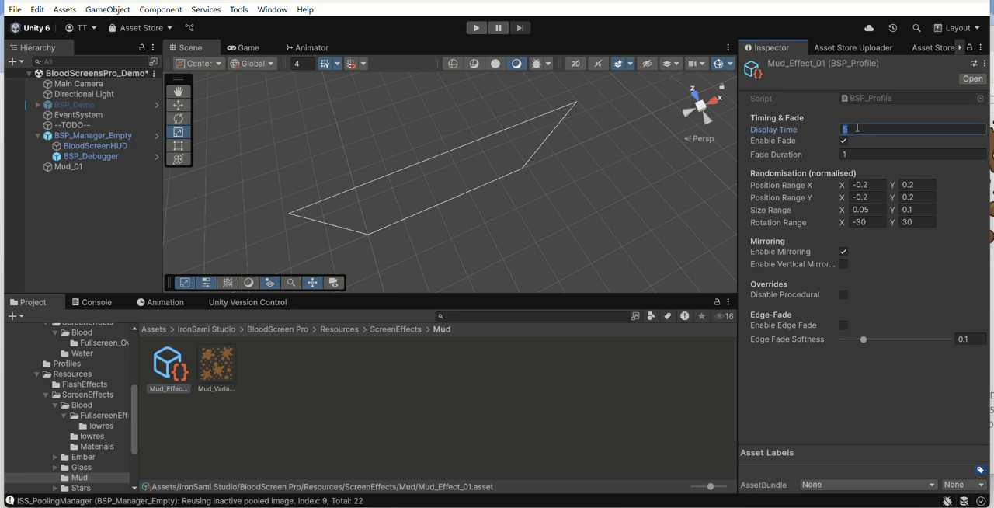
pyautogui.press('BackSpace')
pyautogui.write('3')
# Step: Assign the Mud_Effect_01 profile to Mud_01's BSP_EffectImage component and set its Subdivisions to 9
pyautogui.click(82, 173)
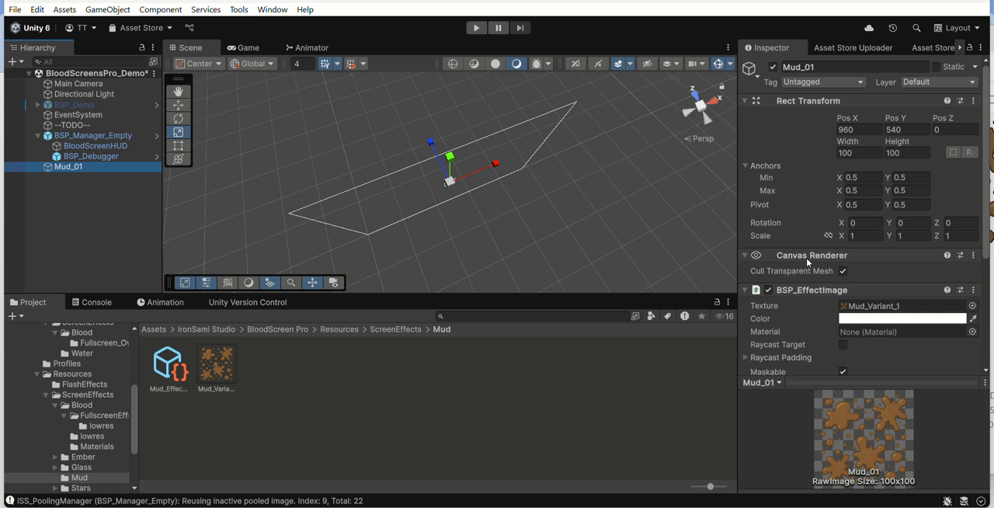
pyautogui.scroll(-5, 872, 222)
pyautogui.scroll(-1, 872, 222)
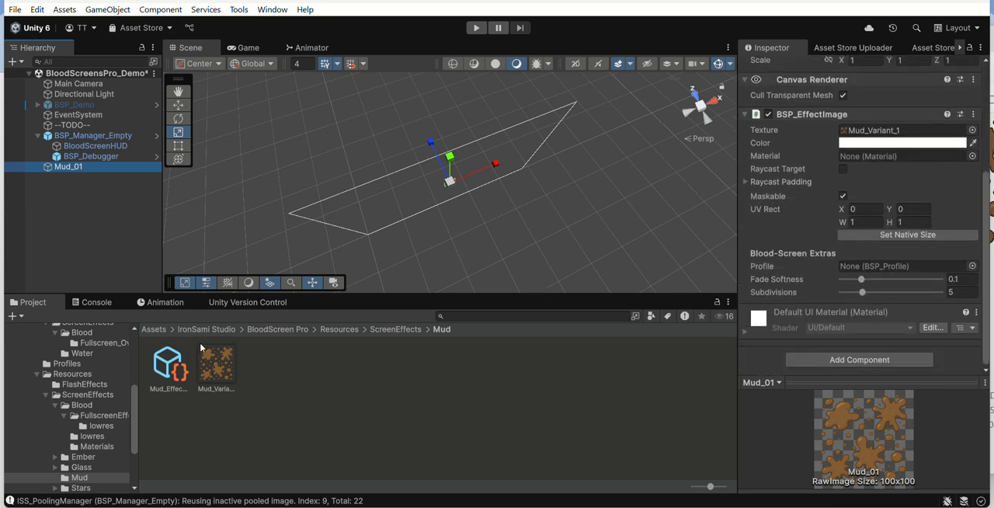
pyautogui.click(168, 364)
pyautogui.moveTo(172, 358); pyautogui.dragTo(883, 293)
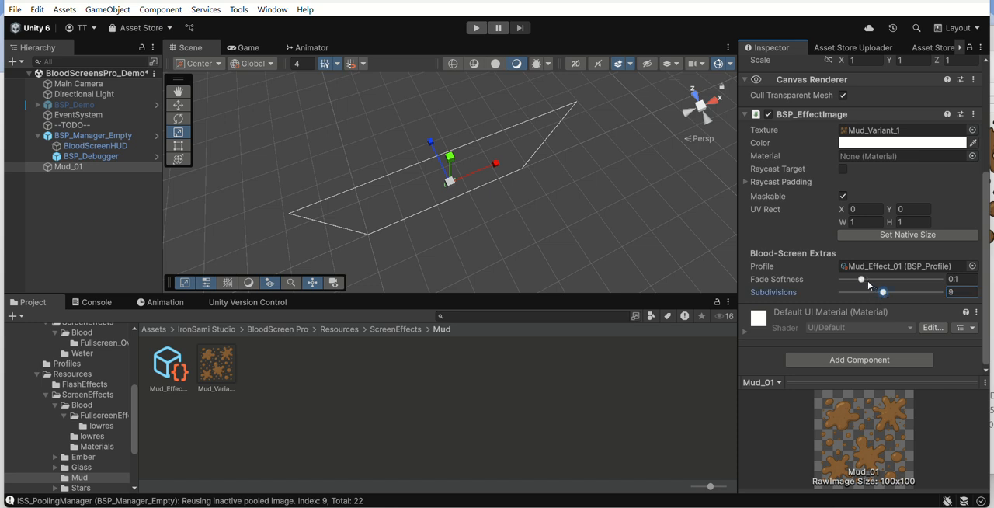
pyautogui.moveTo(864, 283); pyautogui.dragTo(894, 288)
pyautogui.scroll(3, 846, 281)
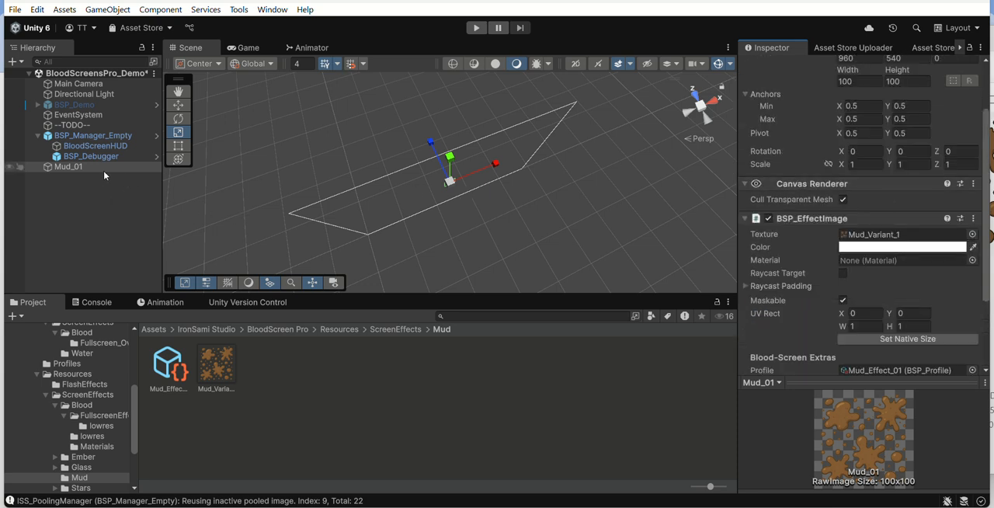
# Step: Save Mud_01 as a prefab in the Mud folder and parent its scene object under BloodScreenHUD
pyautogui.click(64, 167)
pyautogui.moveTo(154, 226); pyautogui.dragTo(294, 378)
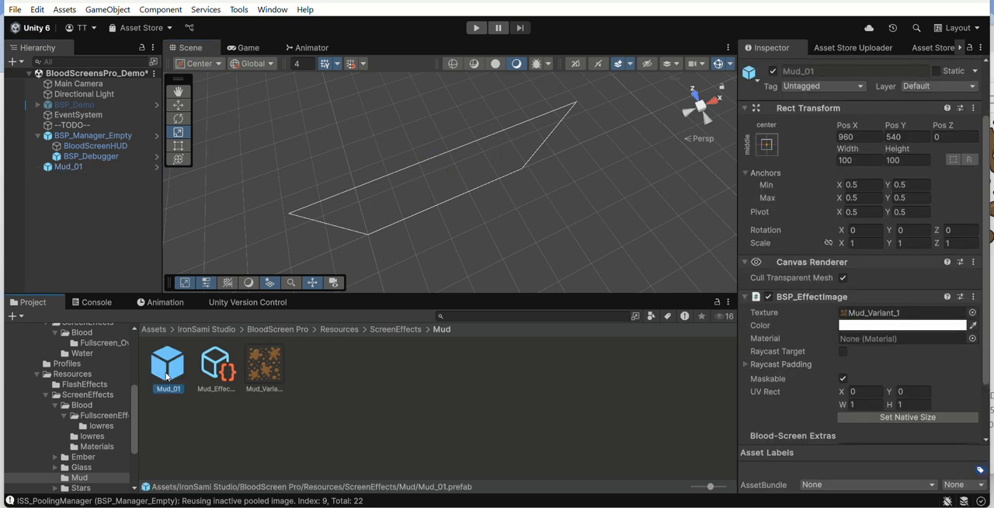
pyautogui.click(90, 136)
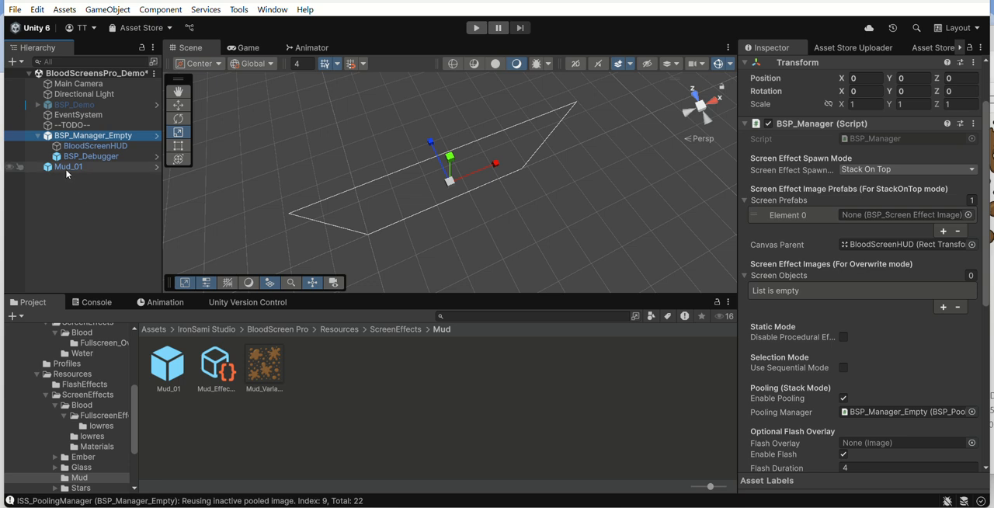
pyautogui.click(67, 169)
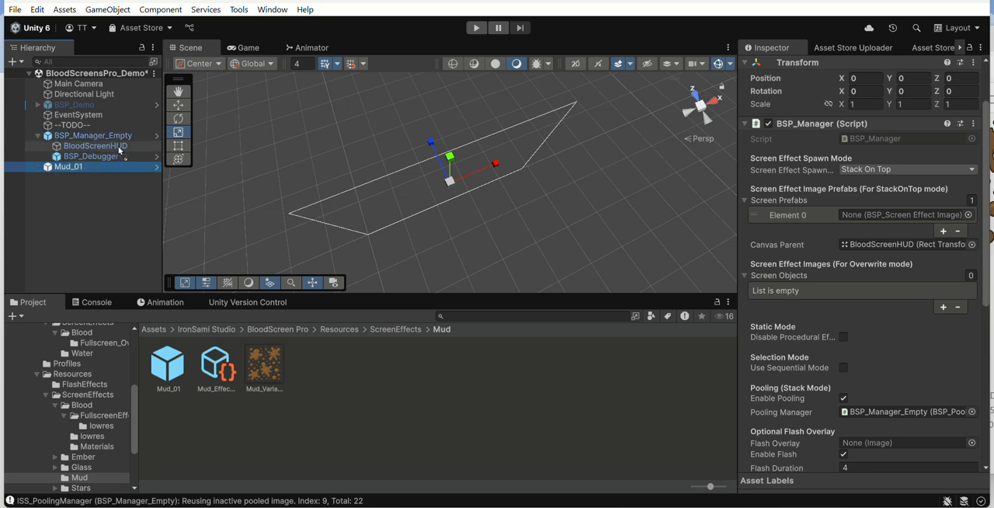
pyautogui.moveTo(119, 150); pyautogui.dragTo(117, 147)
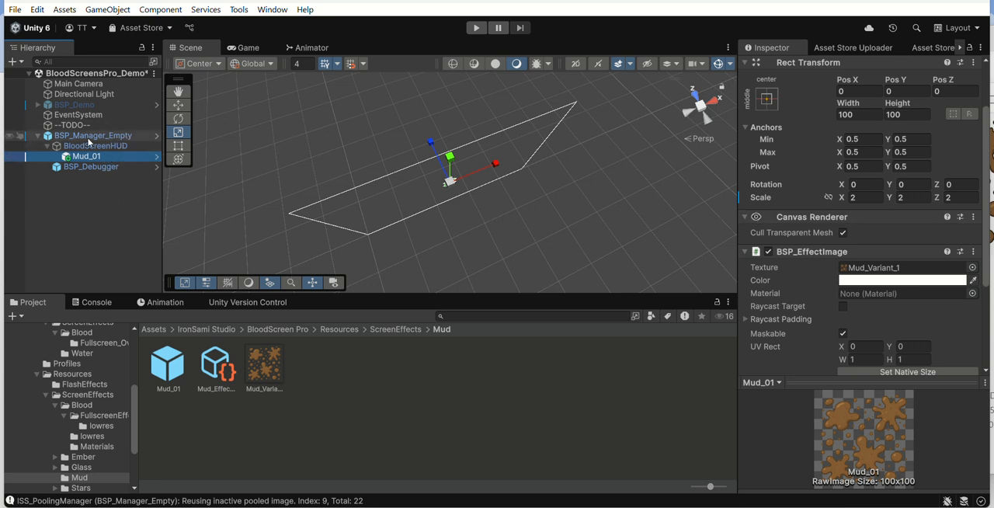
# Step: Assign Mud_01 to Element 0 of the Screen Prefabs on BSP_Manager_Empty and disable its Enable Flash option
pyautogui.click(116, 136)
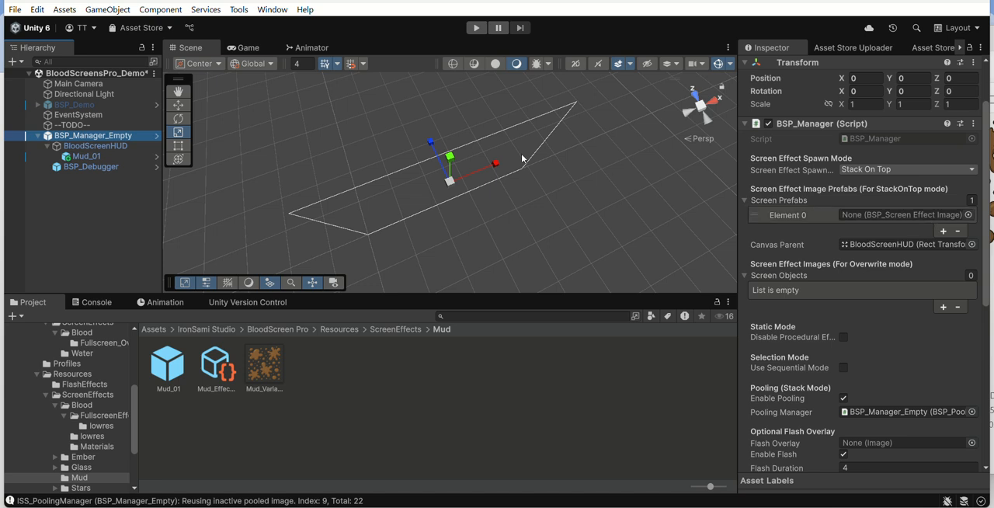
pyautogui.moveTo(112, 157); pyautogui.dragTo(864, 221)
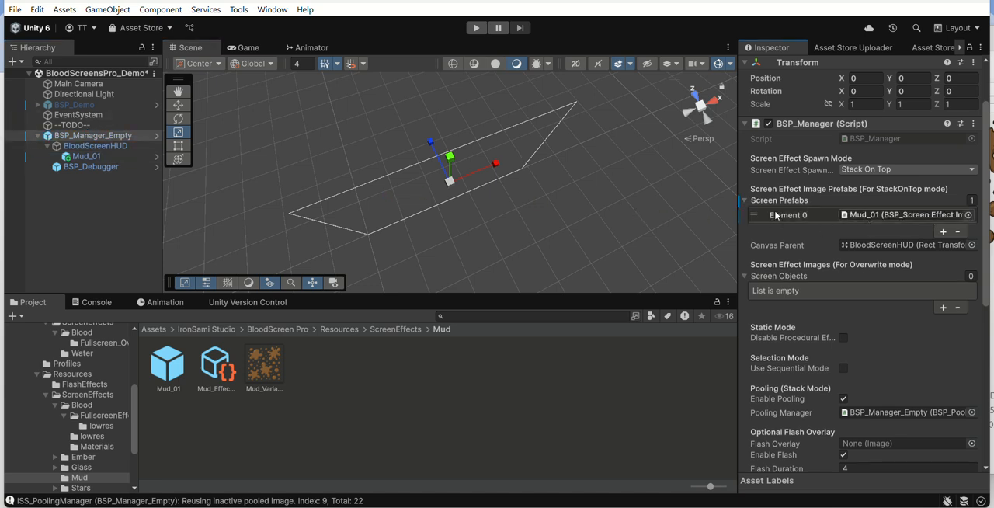
pyautogui.scroll(-8, 884, 219)
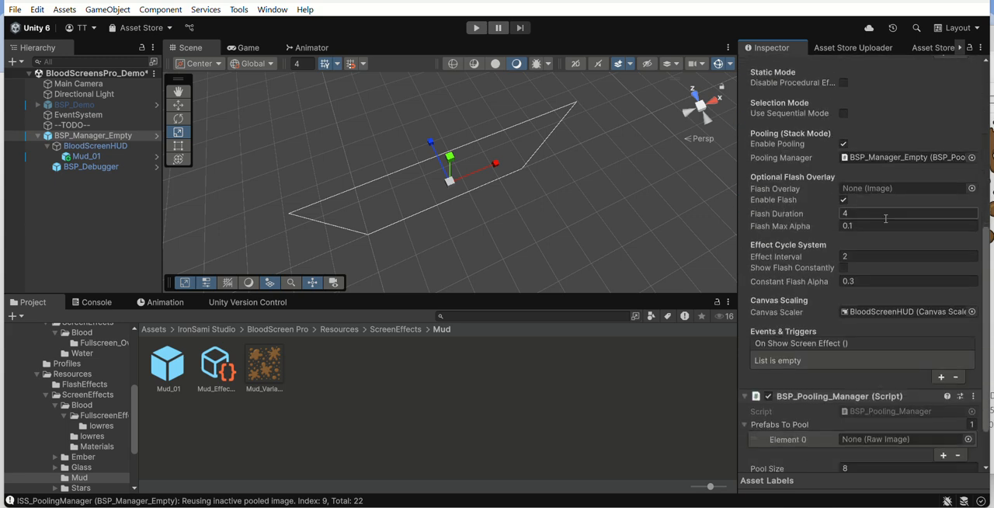
pyautogui.scroll(2, 884, 219)
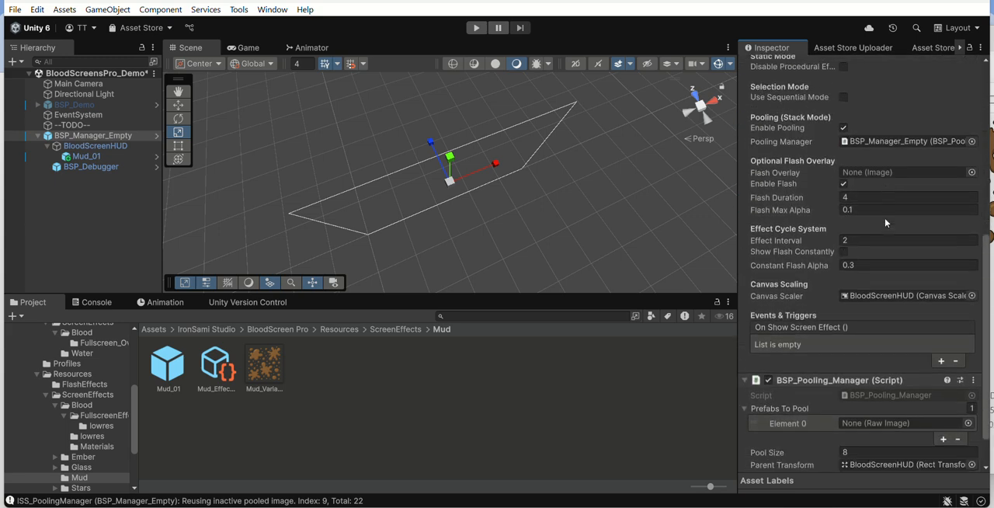
pyautogui.click(843, 184)
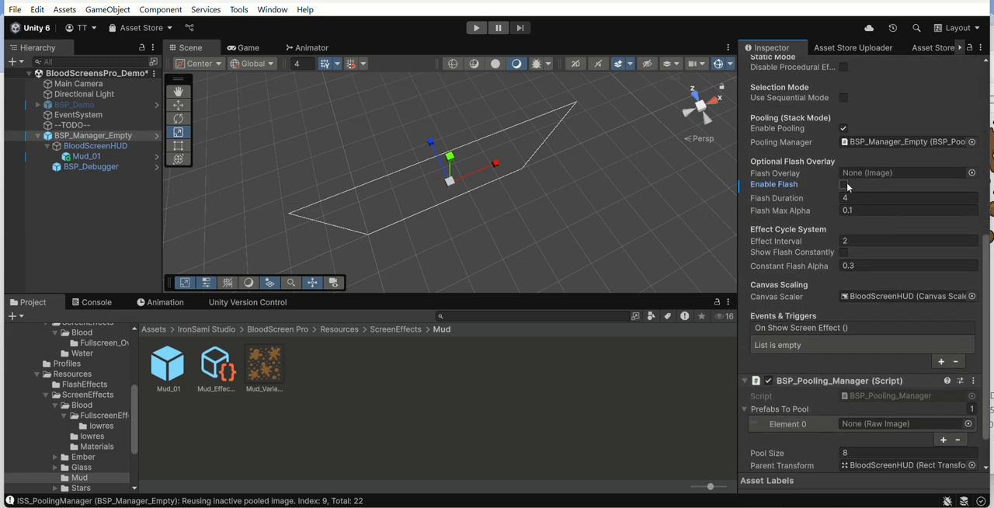
# Step: Assign Mud_01 to Element 0 of the Prefabs To Pool list in the BSP_Pooling_Manager component
pyautogui.scroll(-2, 839, 178)
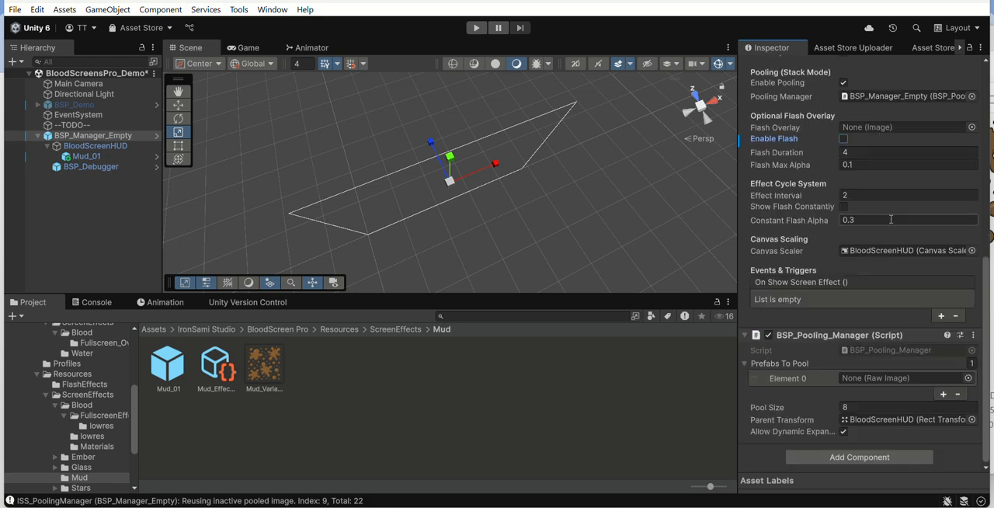
pyautogui.scroll(8, 842, 268)
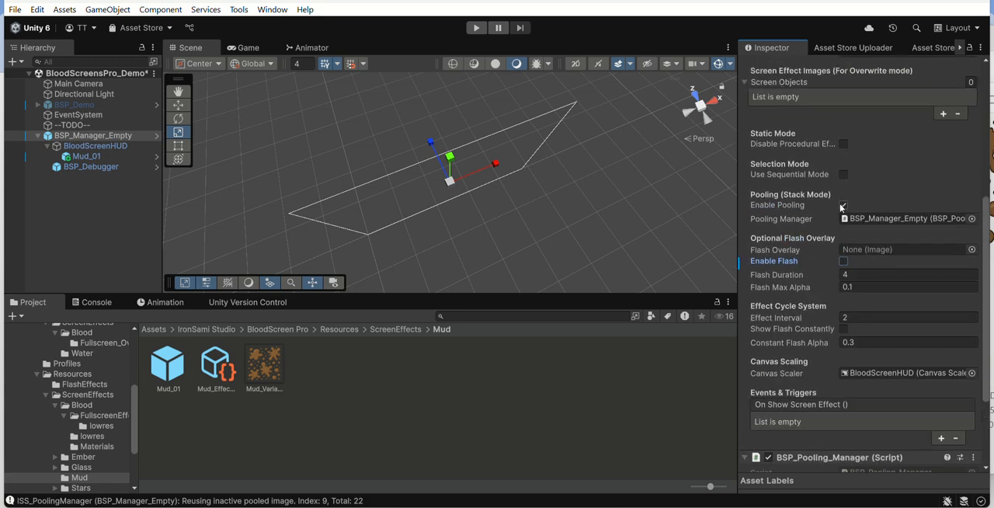
pyautogui.scroll(-8, 900, 394)
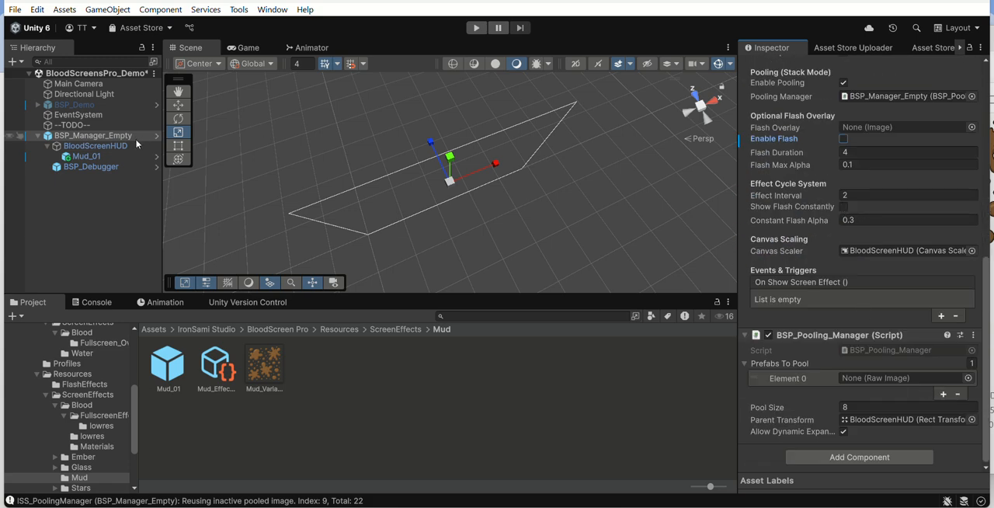
pyautogui.moveTo(97, 157); pyautogui.dragTo(931, 383)
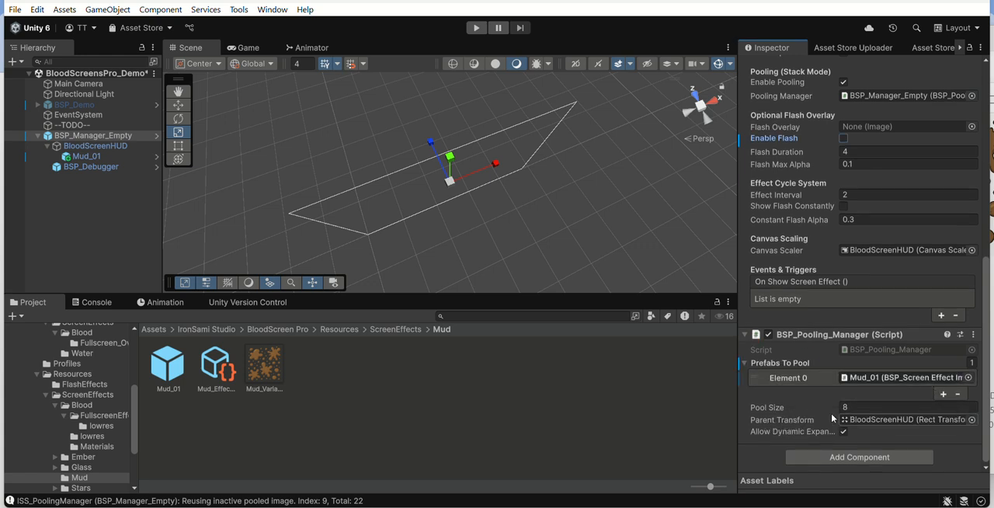
pyautogui.scroll(10, 870, 331)
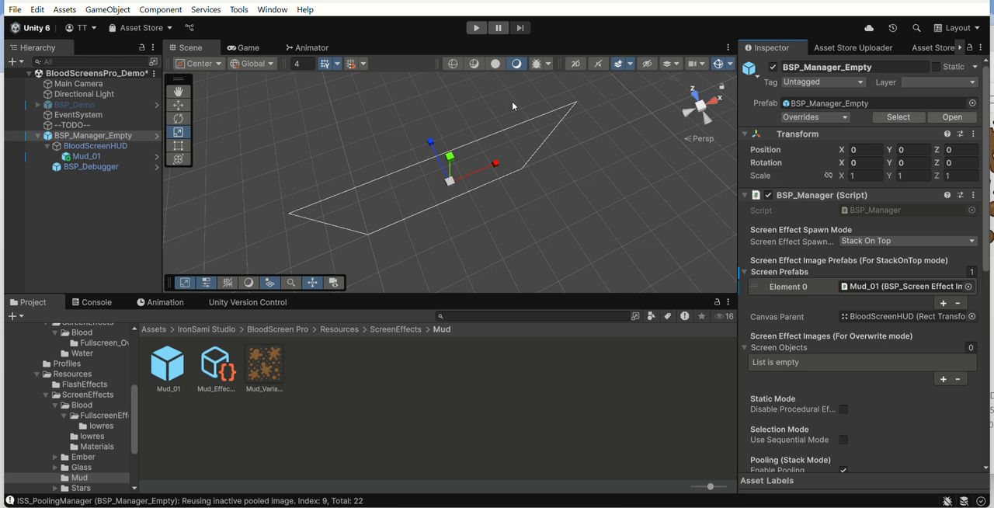
# Step: Run the scene briefly, stop it, and deactivate both the Mud_01 scene object and the Mud_01 prefab
pyautogui.click(476, 28)
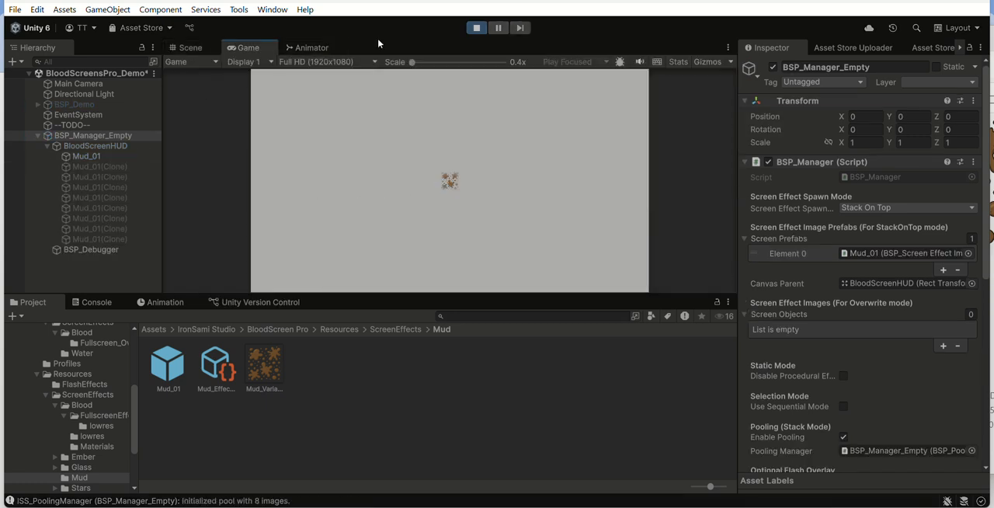
pyautogui.click(476, 27)
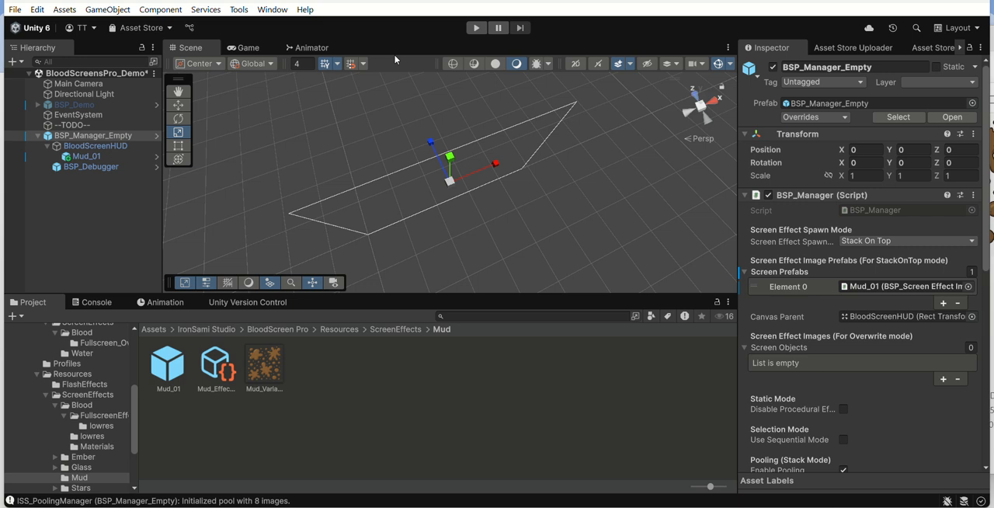
pyautogui.click(85, 156)
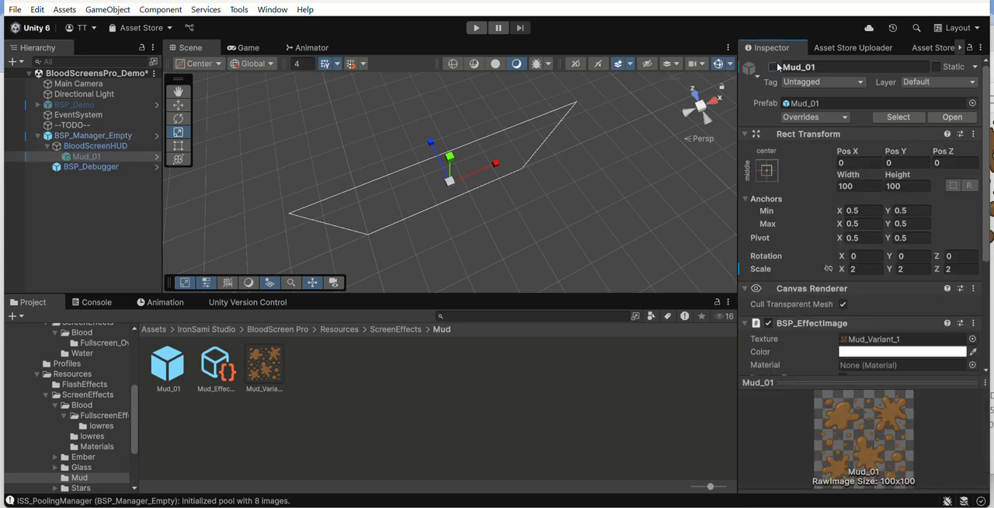
pyautogui.click(167, 363)
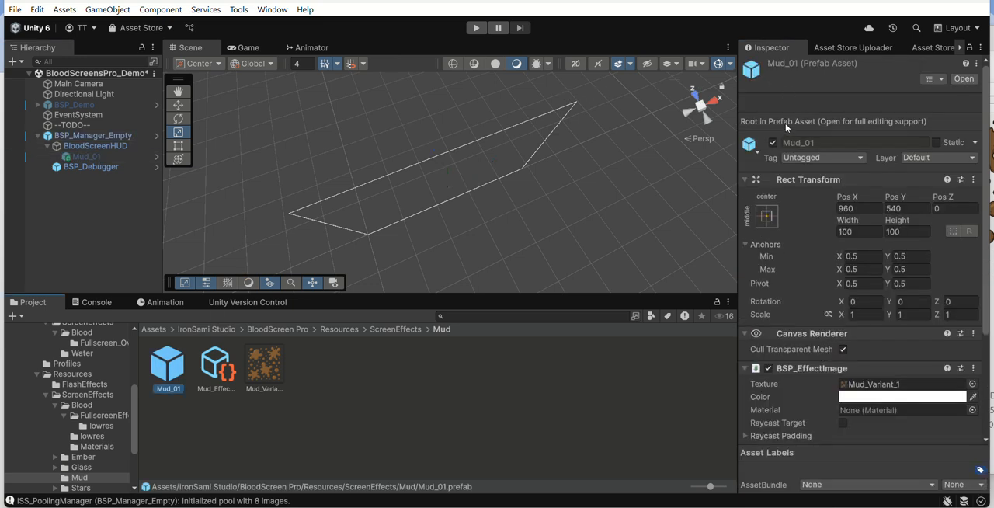
pyautogui.click(101, 137)
pyautogui.click(93, 155)
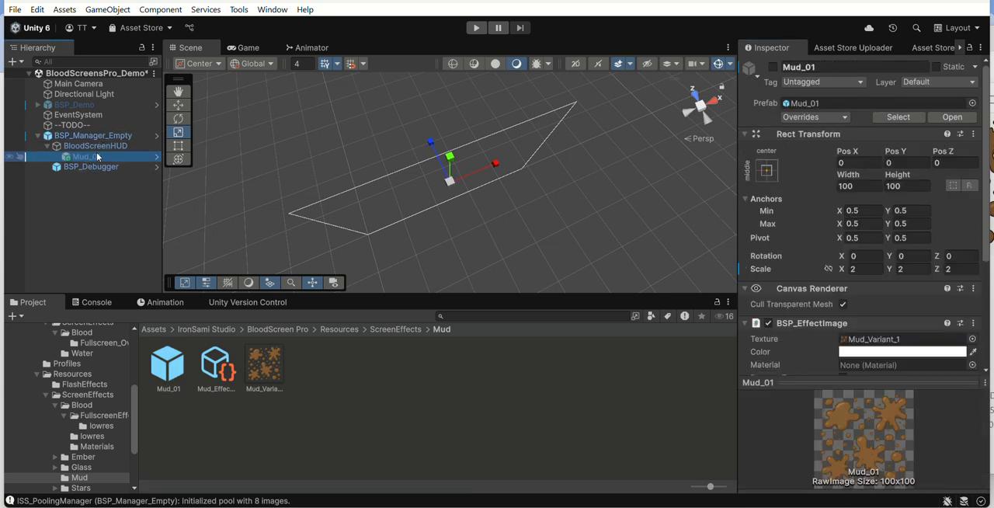
# Step: Run the scene and trigger the mud effect repeatedly to check the size and spread of the splats
pyautogui.click(476, 28)
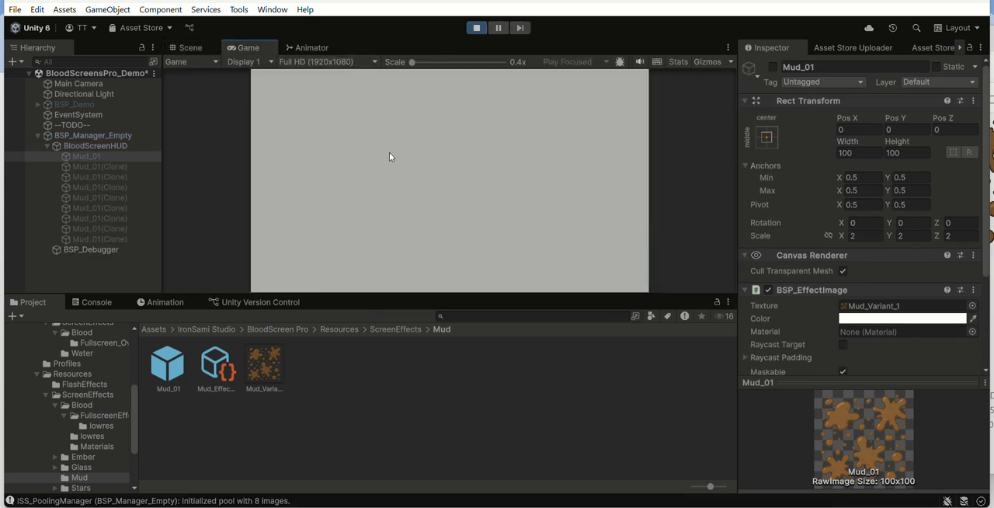
pyautogui.press('space')
pyautogui.press('space')
pyautogui.press('space')
pyautogui.press('space')
pyautogui.press('space')
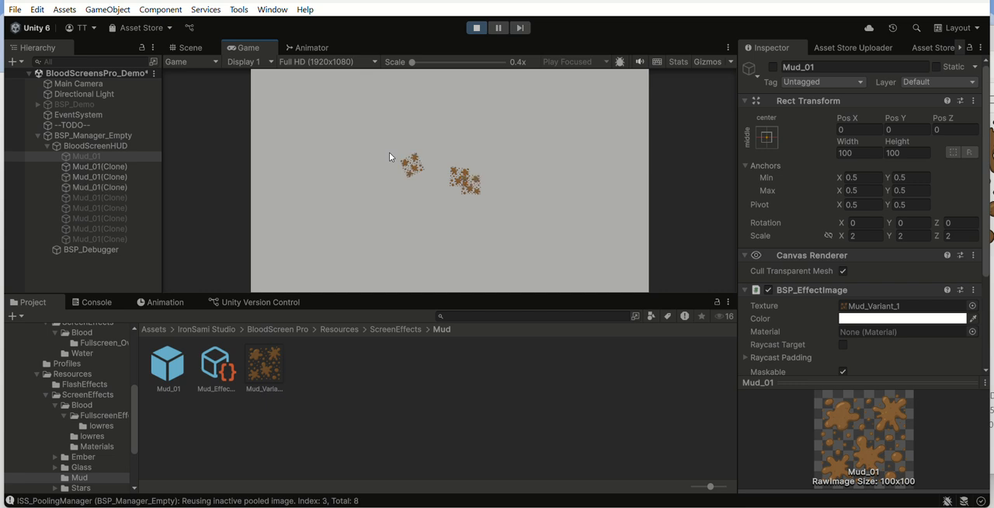
pyautogui.press('space')
pyautogui.press('space')
pyautogui.press('space')
pyautogui.press('space')
pyautogui.press('space')
pyautogui.press('space')
pyautogui.press('space')
pyautogui.press('space')
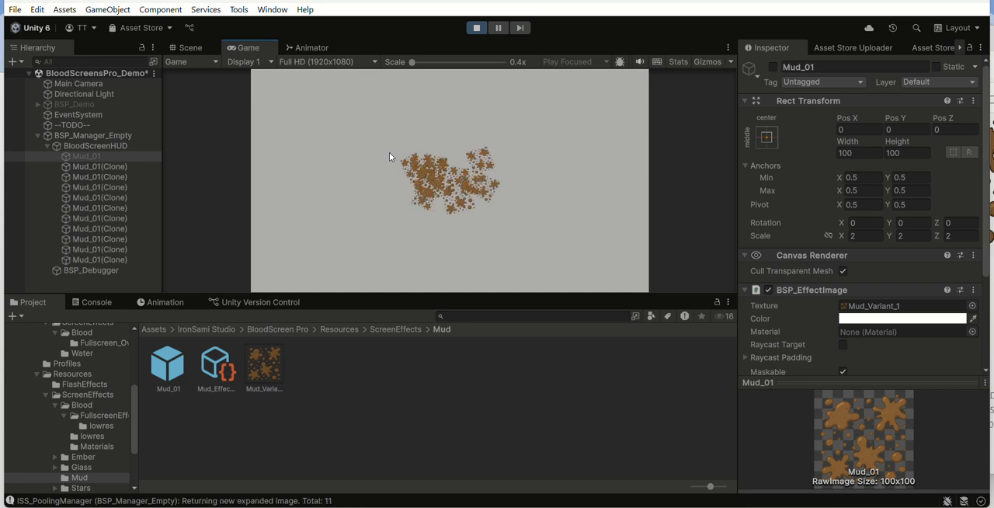
pyautogui.press('space')
pyautogui.press('space')
pyautogui.press('space')
pyautogui.press('space')
pyautogui.press('space')
pyautogui.press('space')
pyautogui.press('space')
pyautogui.press('space')
pyautogui.press('space')
pyautogui.press('space')
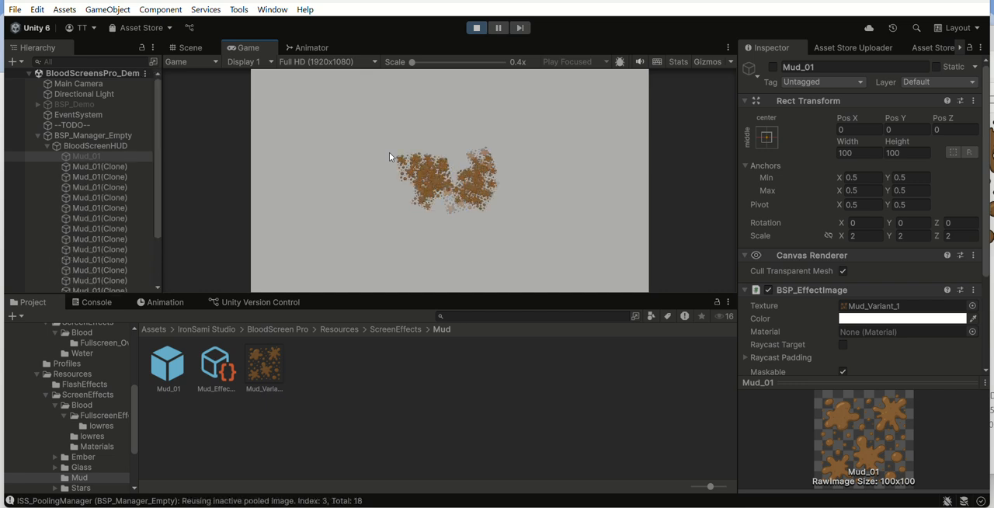
pyautogui.press('space')
pyautogui.press('space')
pyautogui.press('space')
pyautogui.press('space')
pyautogui.press('space')
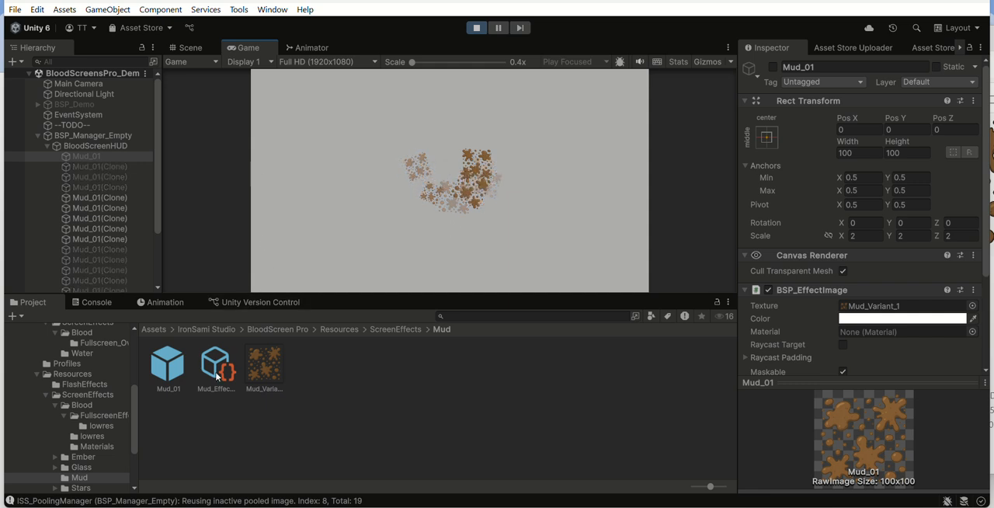
# Step: Set the Size Range of the Mud_Effect_01 profile to X 1 and Y 2
pyautogui.click(217, 377)
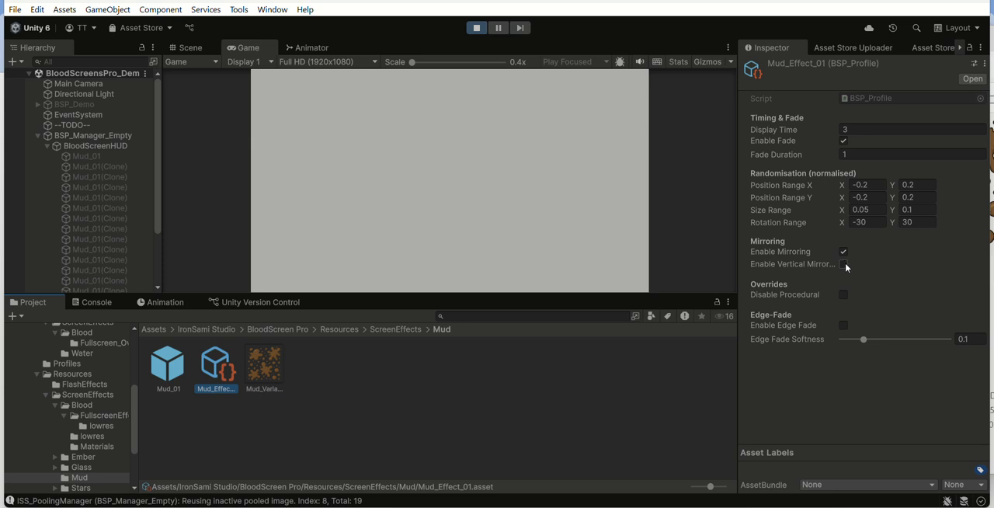
pyautogui.click(878, 198)
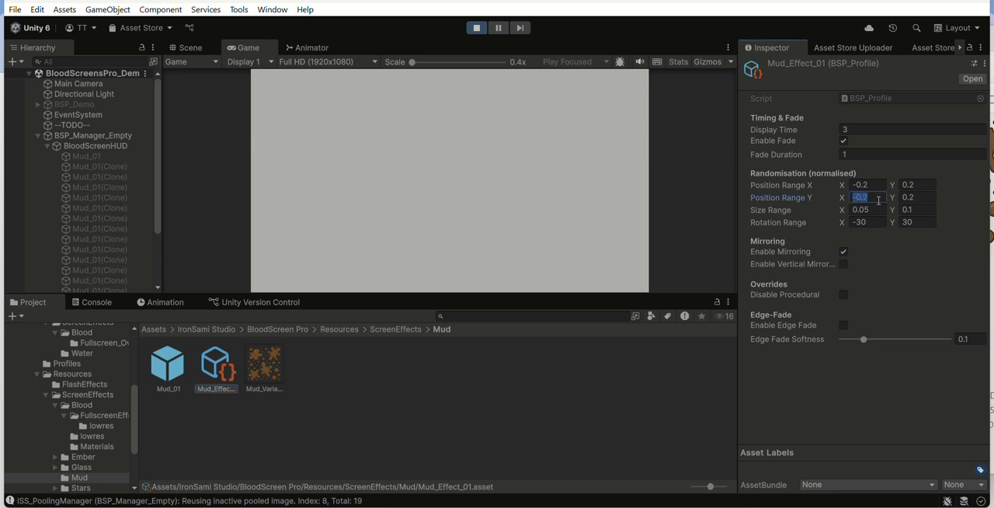
pyautogui.click(877, 208)
pyautogui.write('1')
pyautogui.click(911, 209)
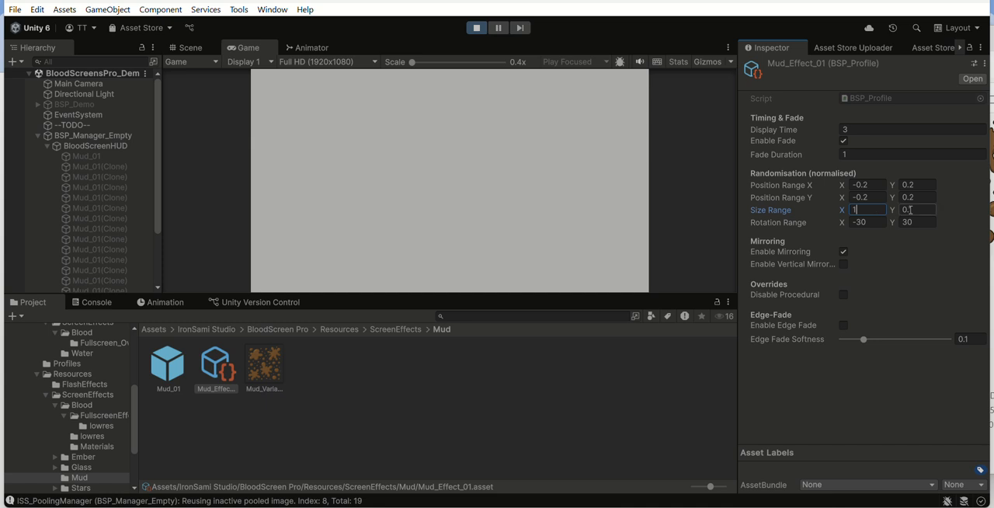
pyautogui.write('2')
# Step: Set the profile's Position Range X and Position Range Y both to -0.5 and 0.5, and enable vertical mirroring
pyautogui.click(873, 185)
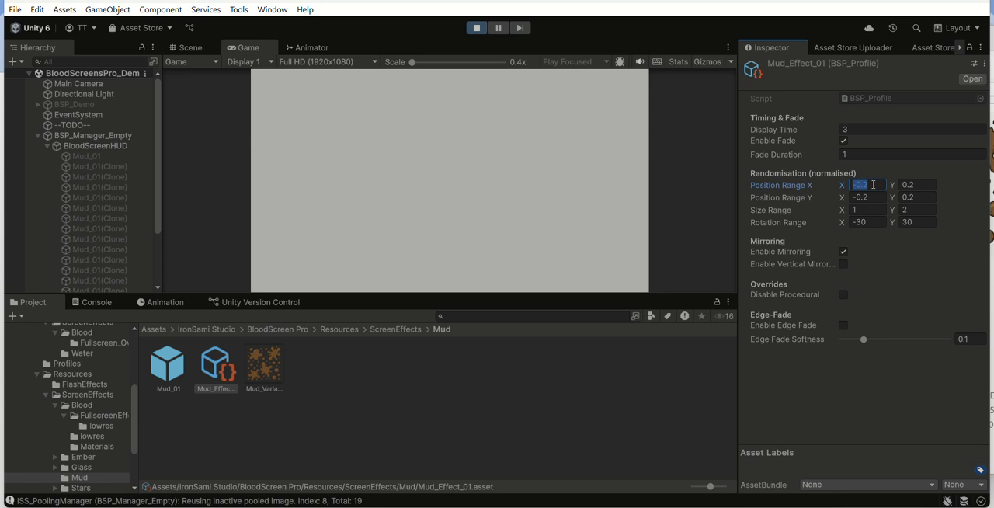
pyautogui.write('-0.5')
pyautogui.press('Tab')
pyautogui.write('0.5')
pyautogui.click(884, 193)
pyautogui.write('-0.5')
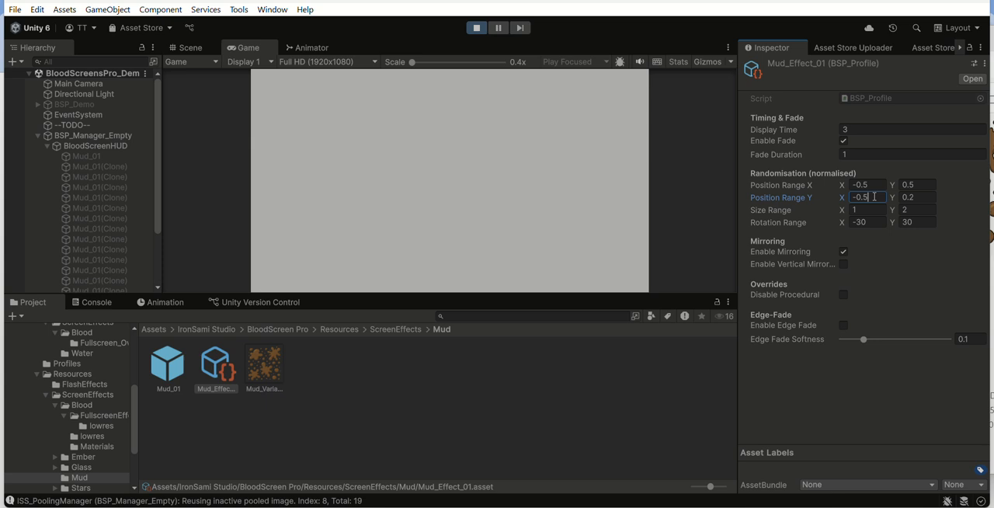
pyautogui.click(914, 197)
pyautogui.write('0')
pyautogui.click(843, 264)
# Step: Trigger the mud effect repeatedly in the running game to check the adjusted profile settings
pyautogui.click(558, 192)
pyautogui.press('space')
pyautogui.press('space')
pyautogui.press('space')
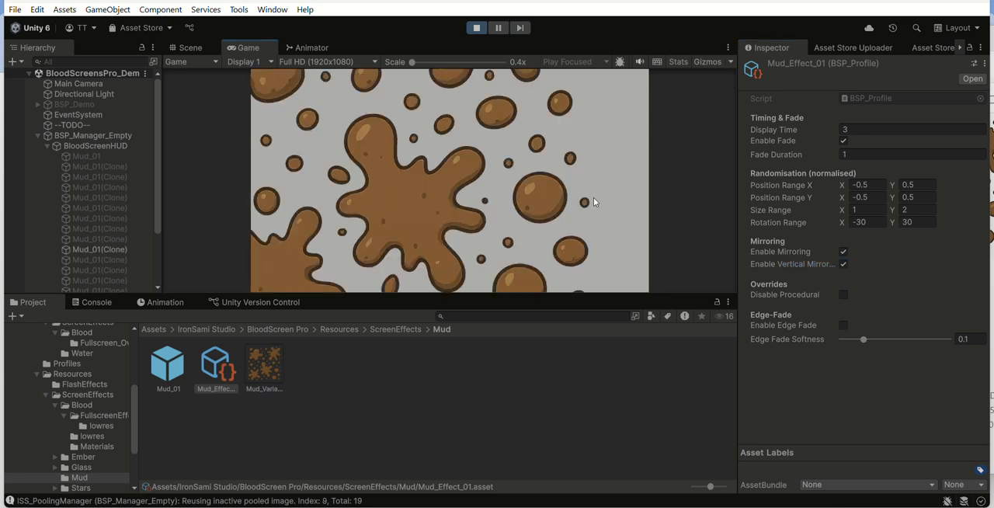
pyautogui.press('space')
pyautogui.press('space')
pyautogui.press('space')
pyautogui.press('space')
pyautogui.press('space')
pyautogui.press('space')
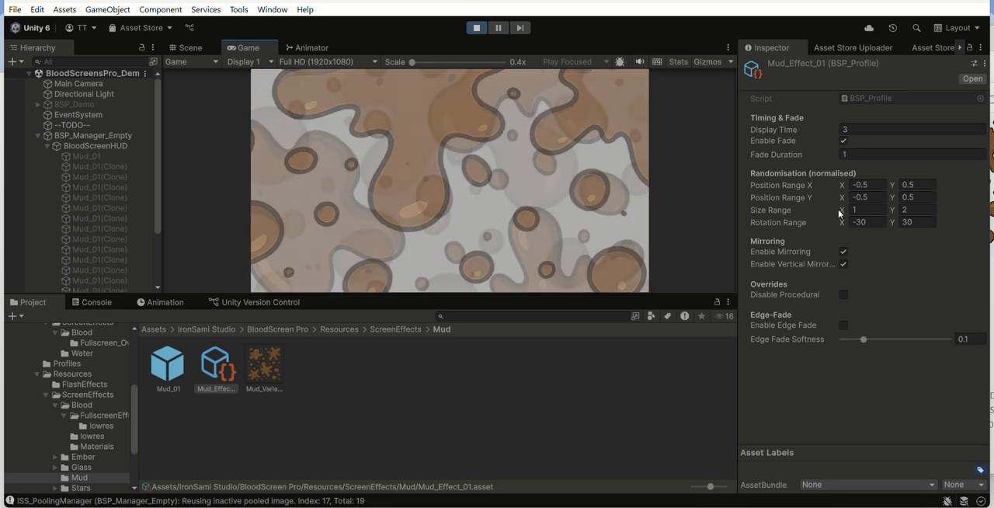
# Step: Set the Size Range of the Mud_Effect_01 profile to X 0.5 and Y 1
pyautogui.click(873, 208)
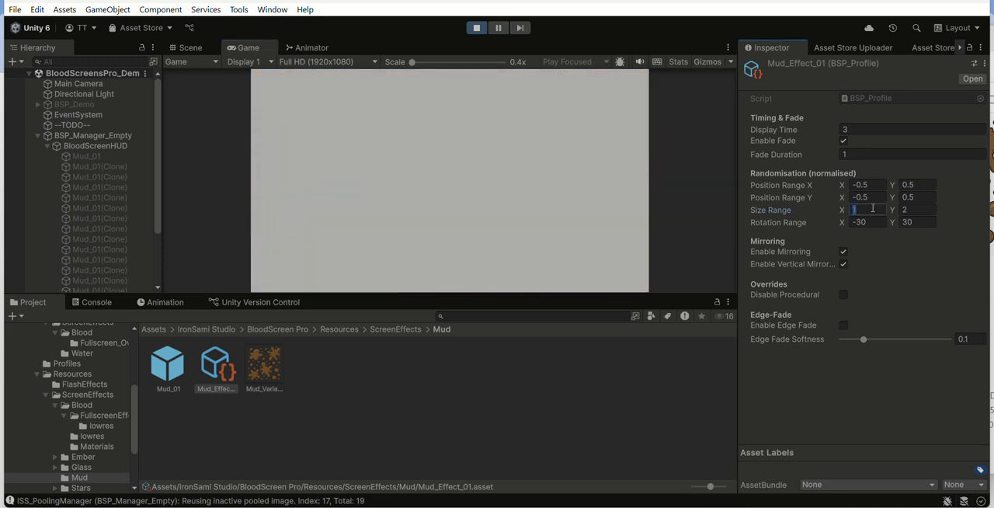
pyautogui.write('0.5')
pyautogui.press('Tab')
pyautogui.write('1')
pyautogui.press('Return')
# Step: Trigger the mud effect repeatedly in the running game to check the splats with the reduced size range
pyautogui.click(655, 204)
pyautogui.press('space')
pyautogui.press('space')
pyautogui.press('space')
pyautogui.press('space')
pyautogui.press('space')
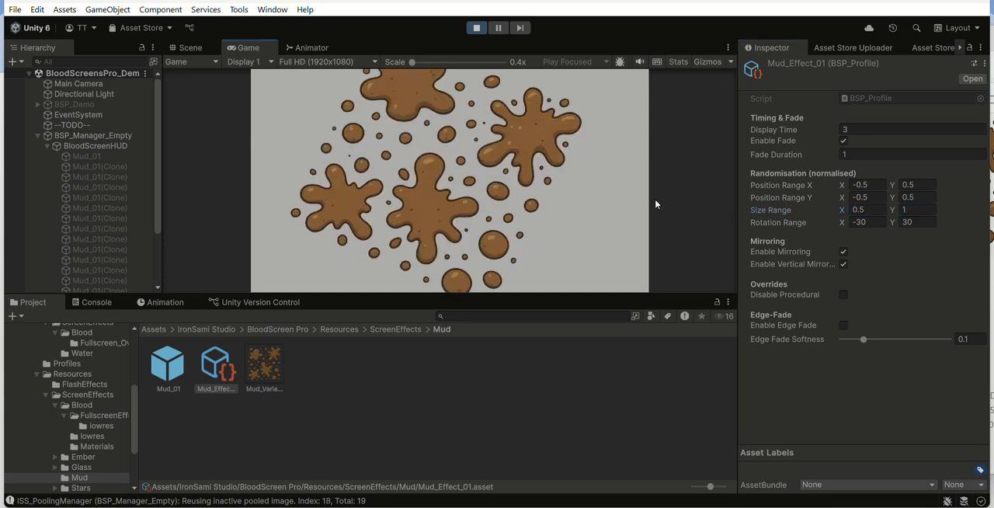
pyautogui.press('space')
pyautogui.press('space')
pyautogui.press('space')
pyautogui.press('space')
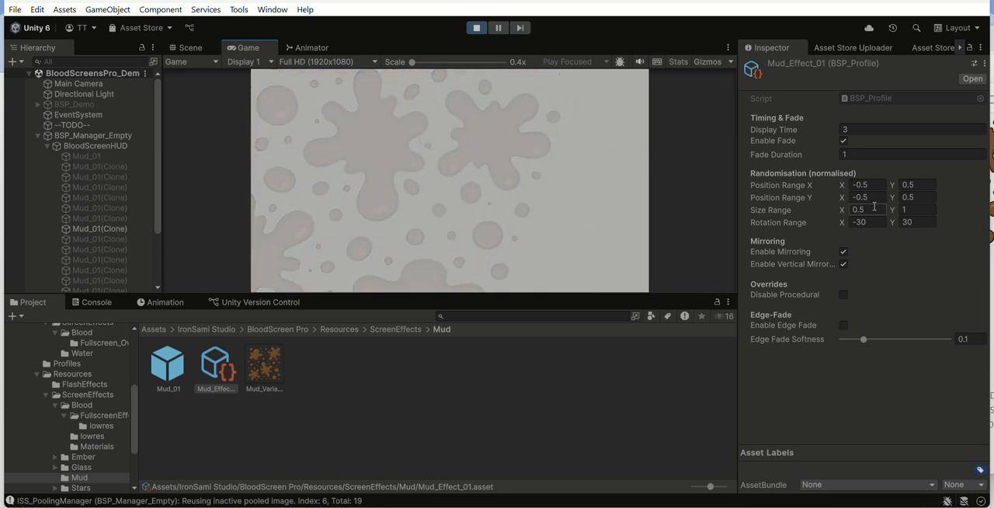
pyautogui.press('space')
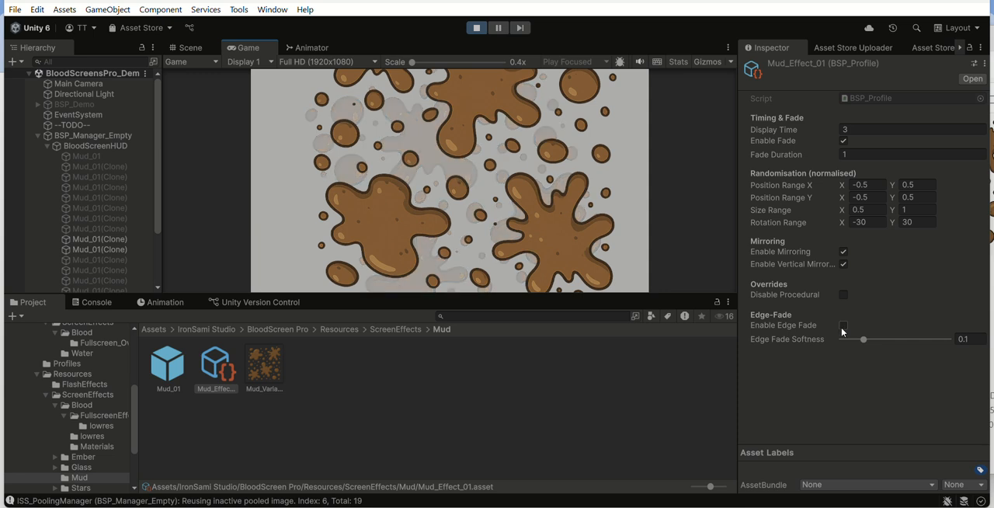
# Step: Enable edge fade on the Mud_Effect_01 profile and set its Edge Fade Softness to 0.357
pyautogui.click(843, 325)
pyautogui.moveTo(865, 340); pyautogui.dragTo(867, 339)
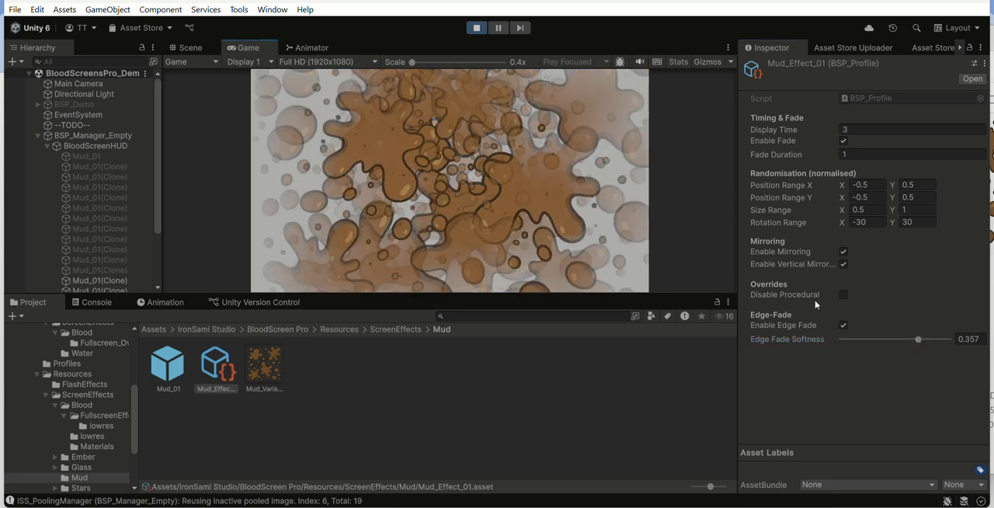
# Step: Examine the BSP_EffectImage fade settings of the Mud_01 object under BloodScreenHUD, and return to the Mud_Effect_01 profile
pyautogui.click(80, 153)
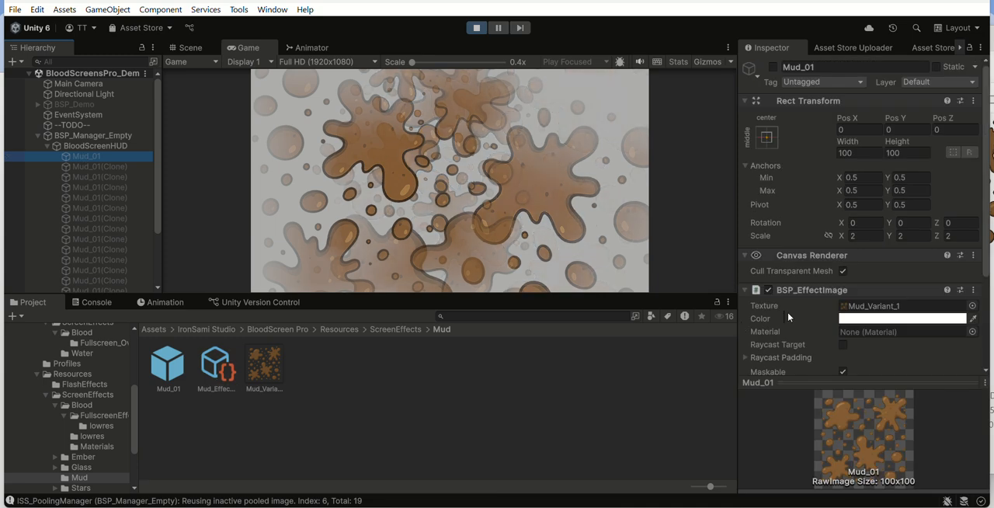
pyautogui.scroll(-3, 865, 283)
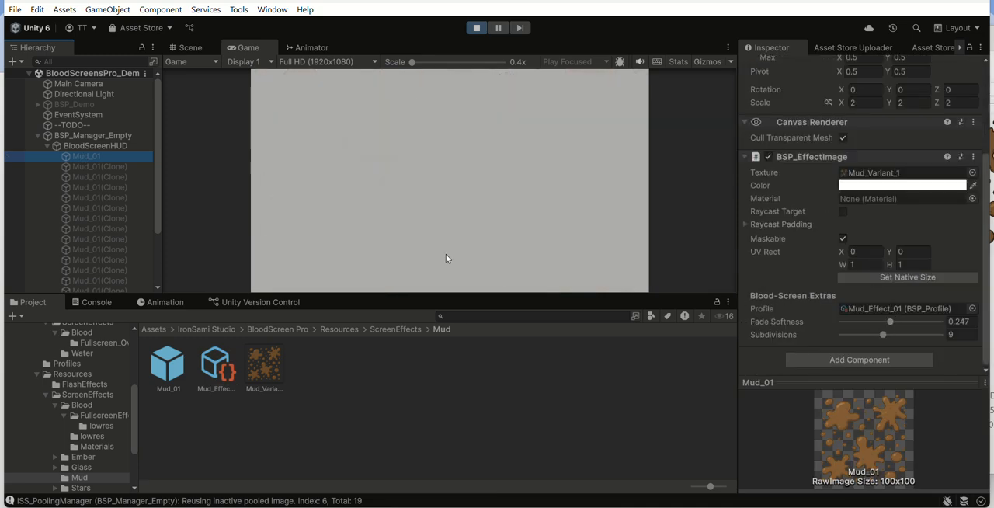
pyautogui.click(215, 363)
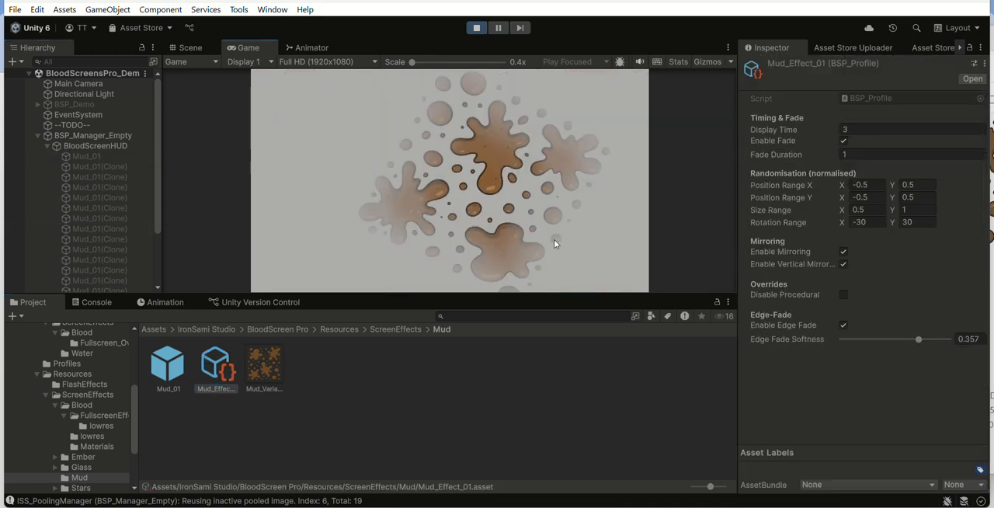